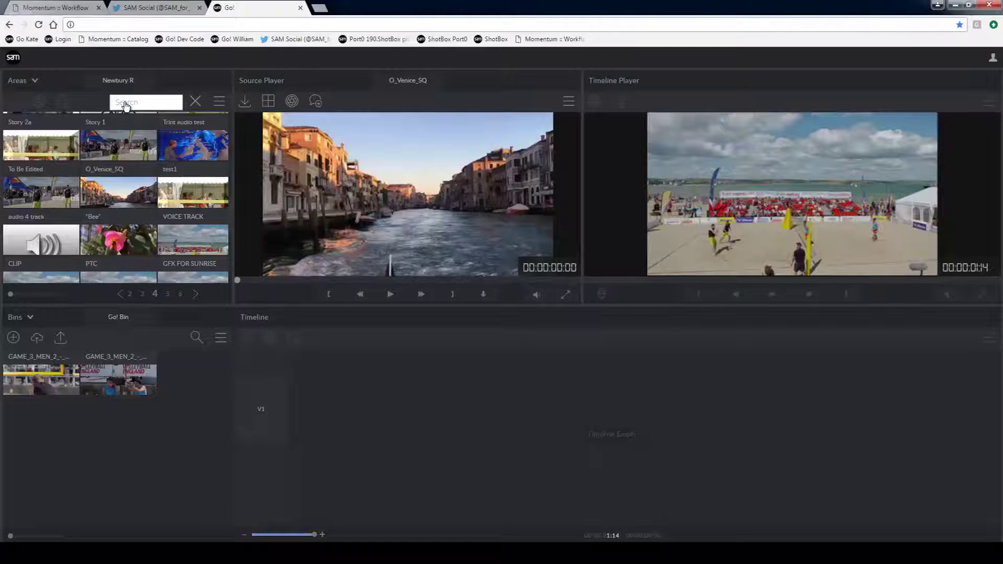
# Extend the search to 'volleyb' and load the GAME_4_WOMEN_2 clip into the Source Player
pyautogui.press('Return')
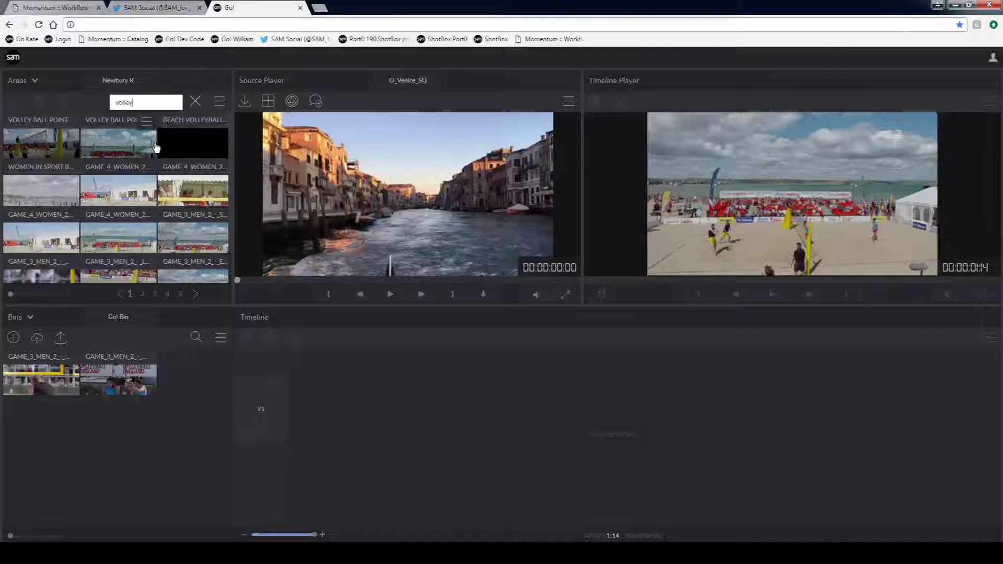
pyautogui.write('b')
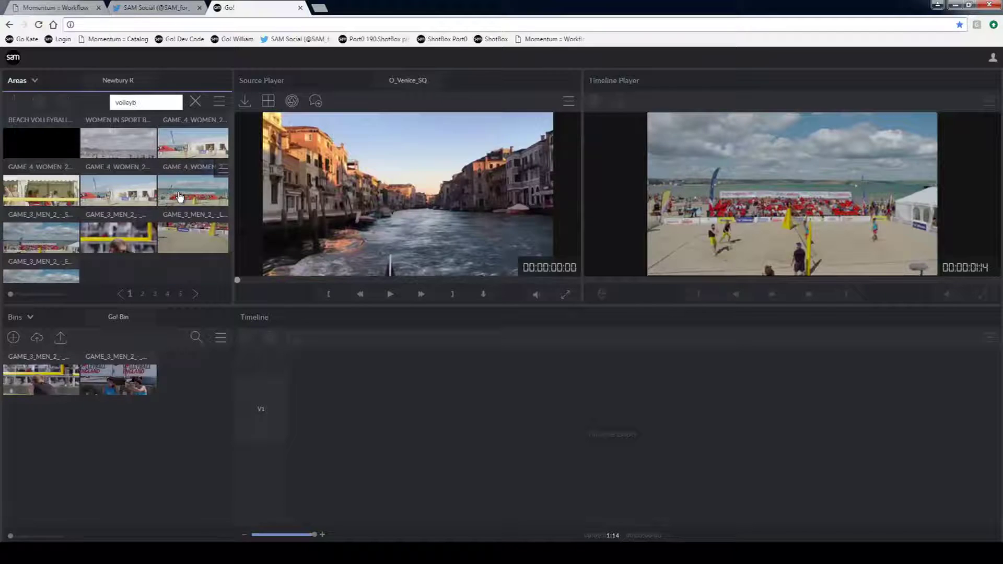
pyautogui.doubleClick(179, 197)
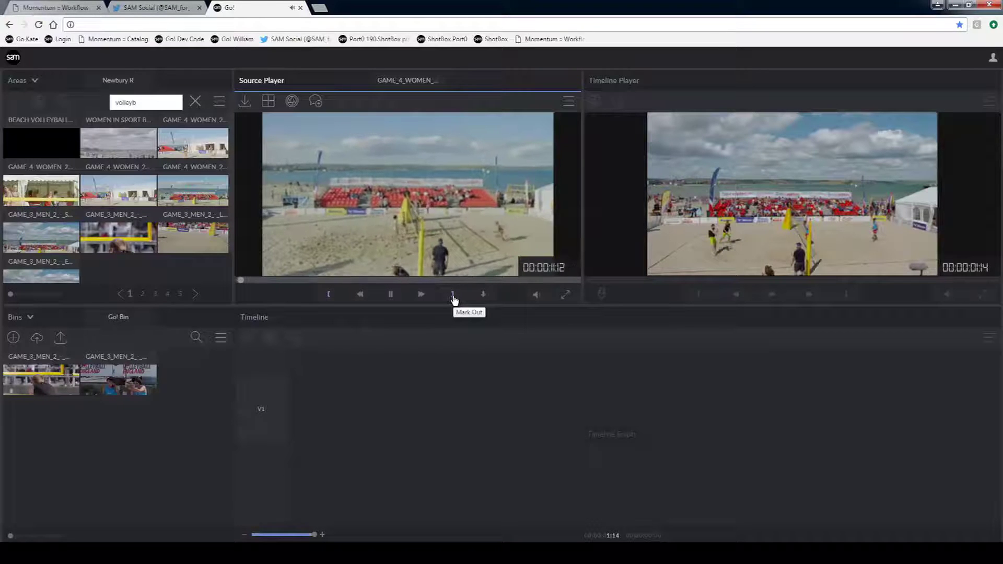
# Pause the clip, preview the in-to-out range, and set a new in point at 00:00:03:08
pyautogui.click(390, 294)
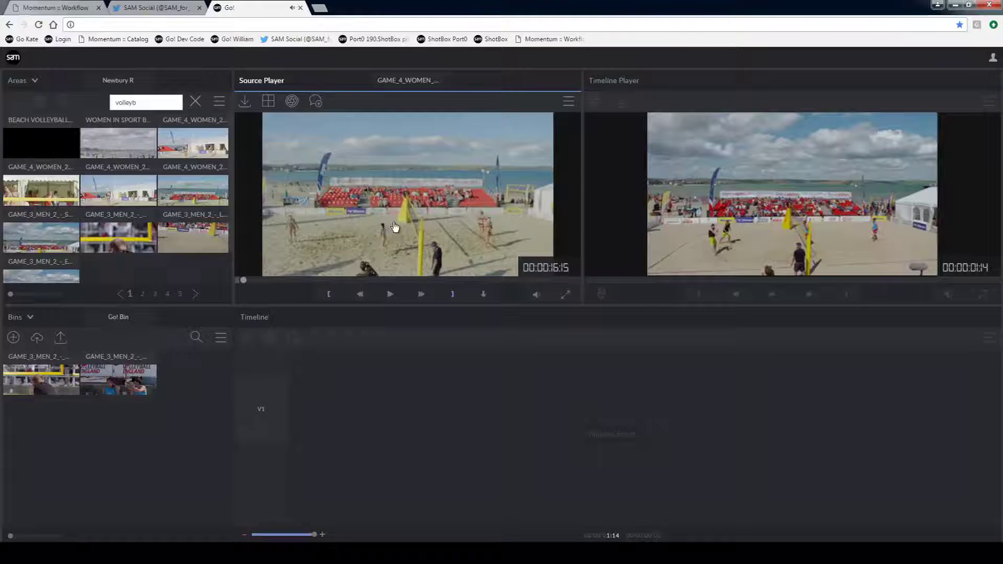
pyautogui.press('o')
pyautogui.press('i')
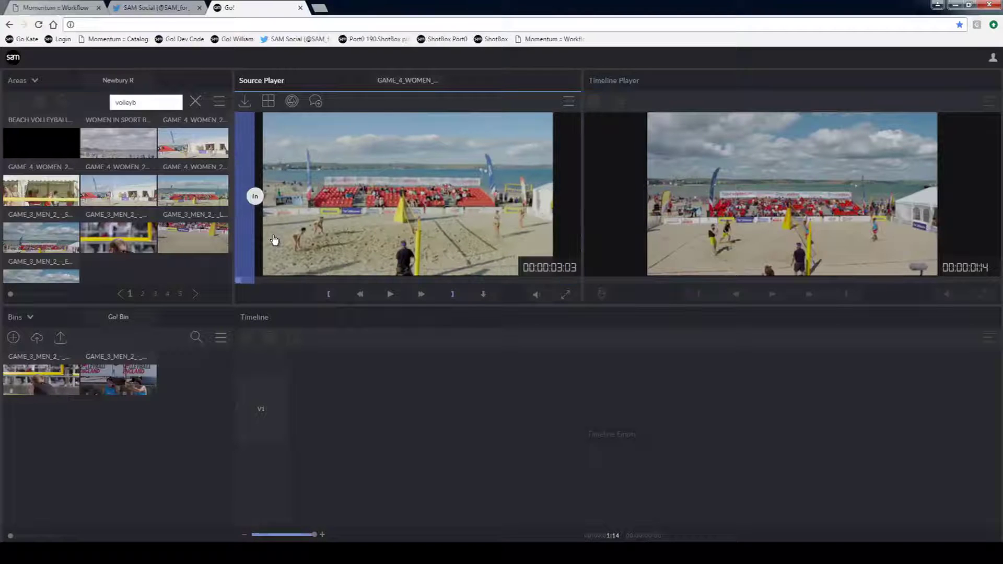
pyautogui.press('o')
pyautogui.press('i')
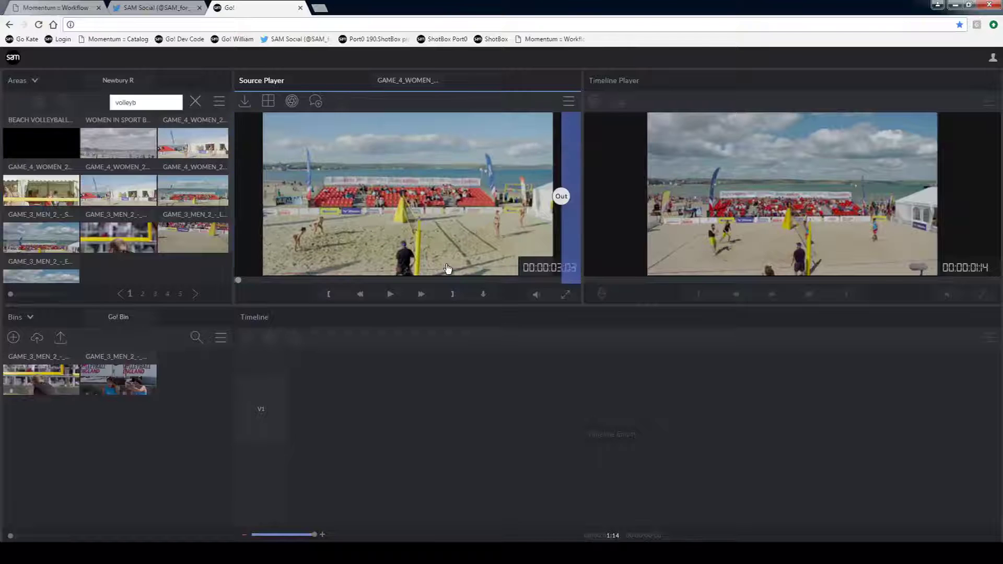
pyautogui.press('Right')
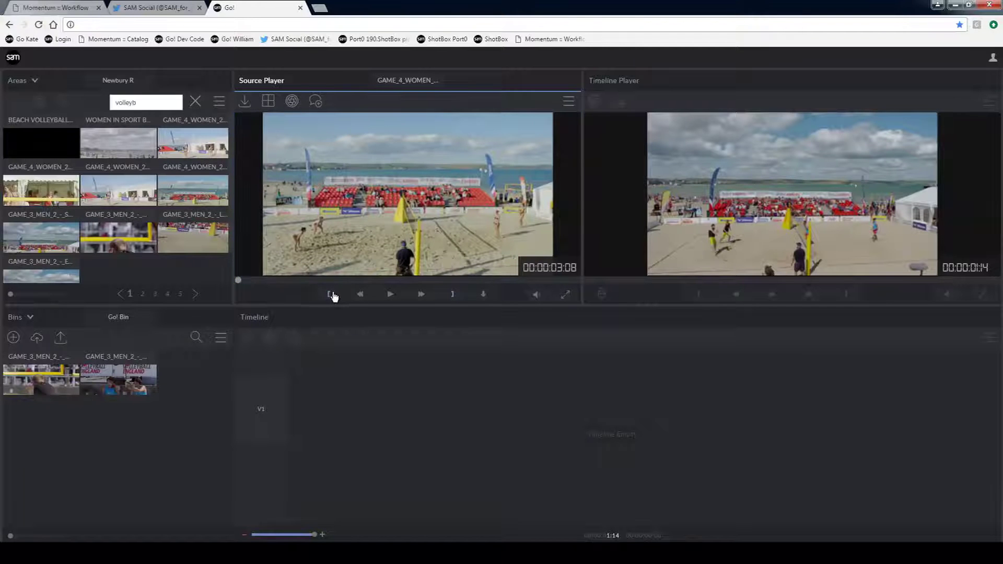
pyautogui.click(330, 295)
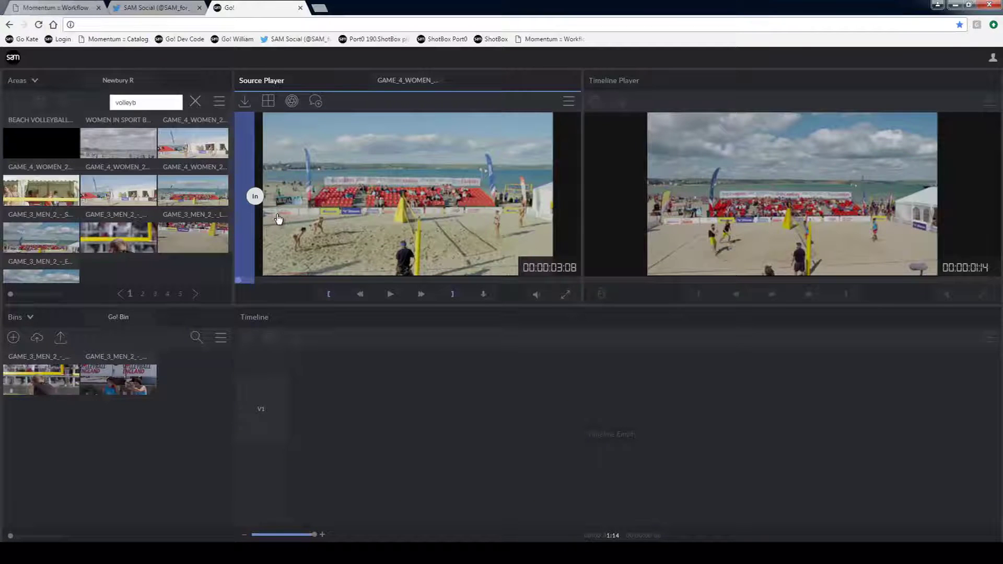
# Fast-forward the source clip to 00:00:12:20 and show the player's clip actions menu
pyautogui.press('l')
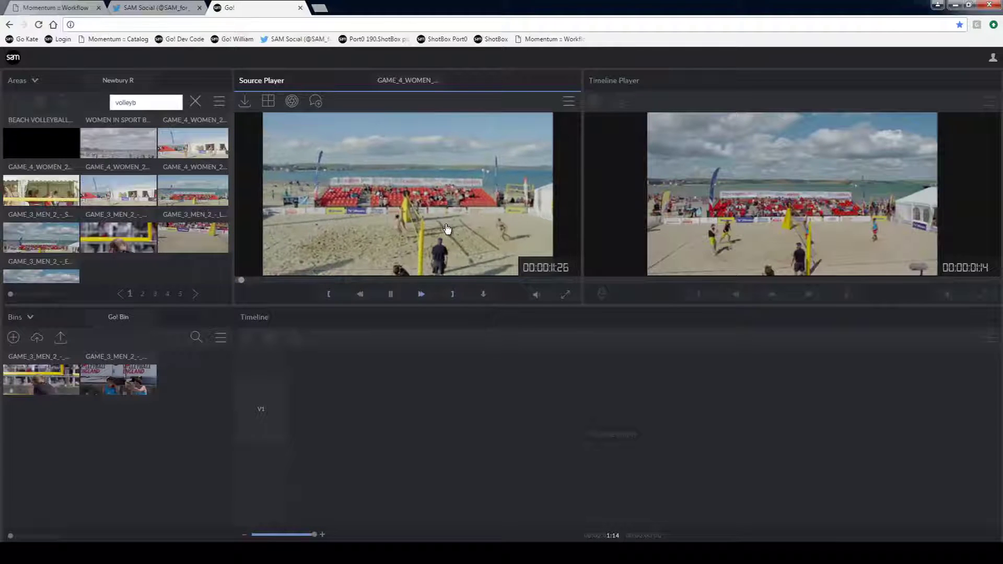
pyautogui.press('k')
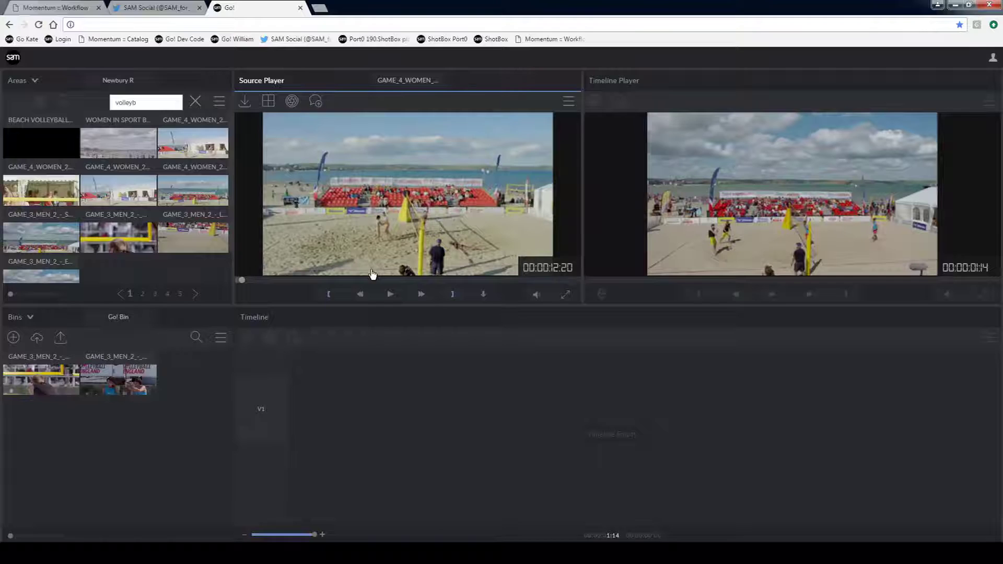
pyautogui.click(568, 102)
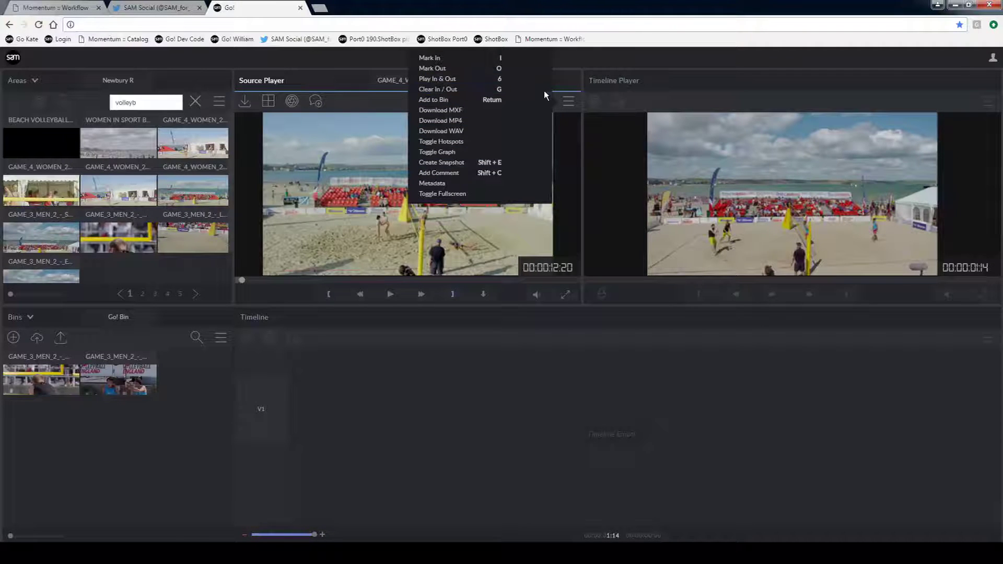
# Dismiss the clip actions list and add the marked GAME_4_WOMEN_2 clip to the Go! Bin
pyautogui.click(569, 104)
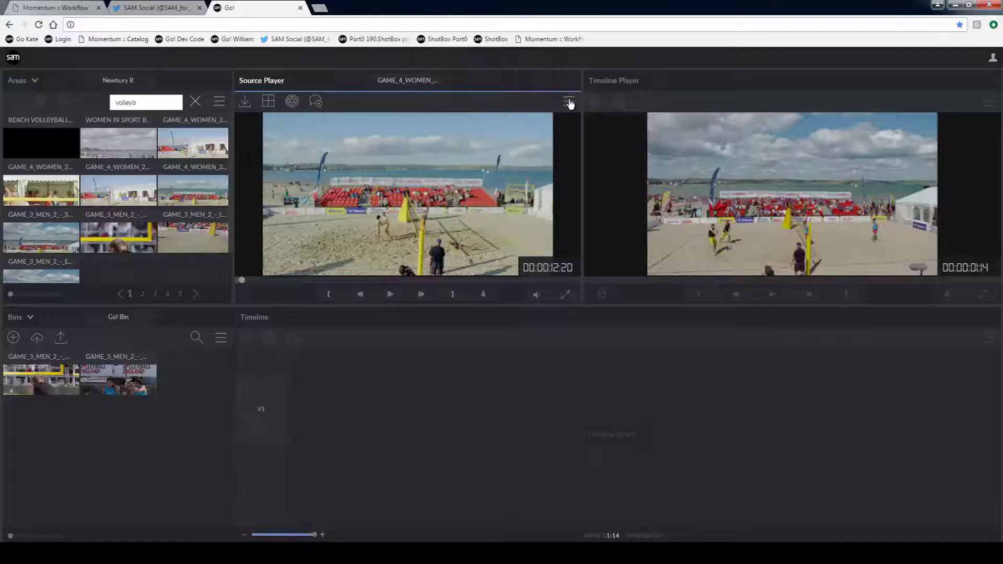
pyautogui.click(484, 296)
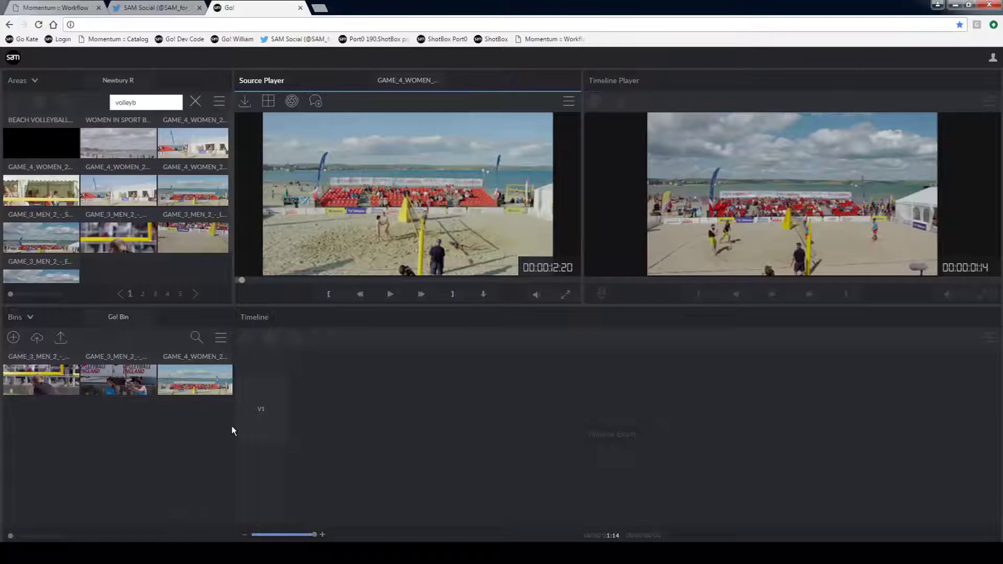
# Resize and toggle the Bins panel, then widen the Source Player past the Timeline Player
pyautogui.moveTo(232, 428)
pyautogui.mouseDown()
pyautogui.moveTo(107, 426)
pyautogui.moveTo(312, 426)
pyautogui.moveTo(104, 428)
pyautogui.moveTo(237, 429)
pyautogui.moveTo(222, 430)
pyautogui.moveTo(228, 435)
pyautogui.mouseUp()
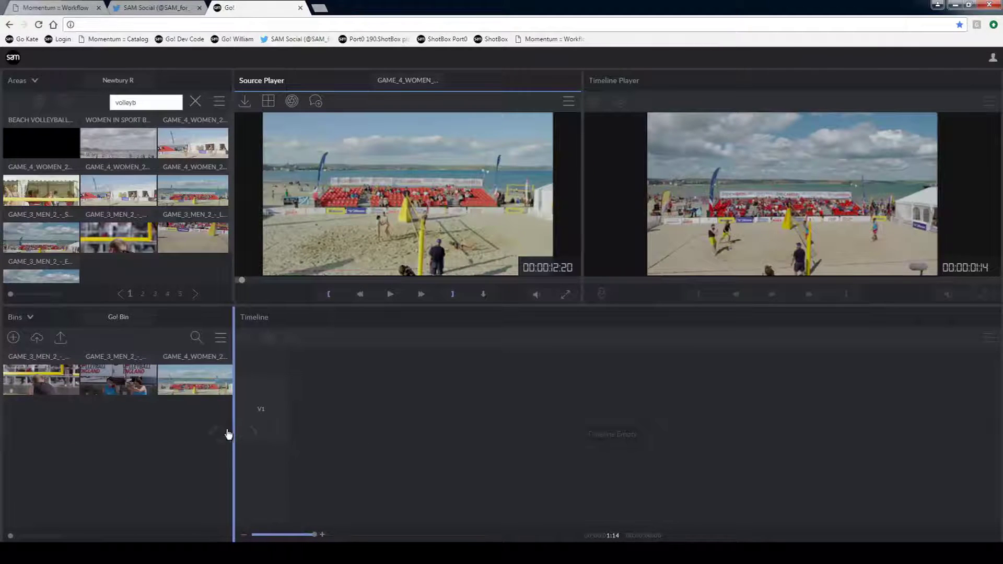
pyautogui.click(214, 433)
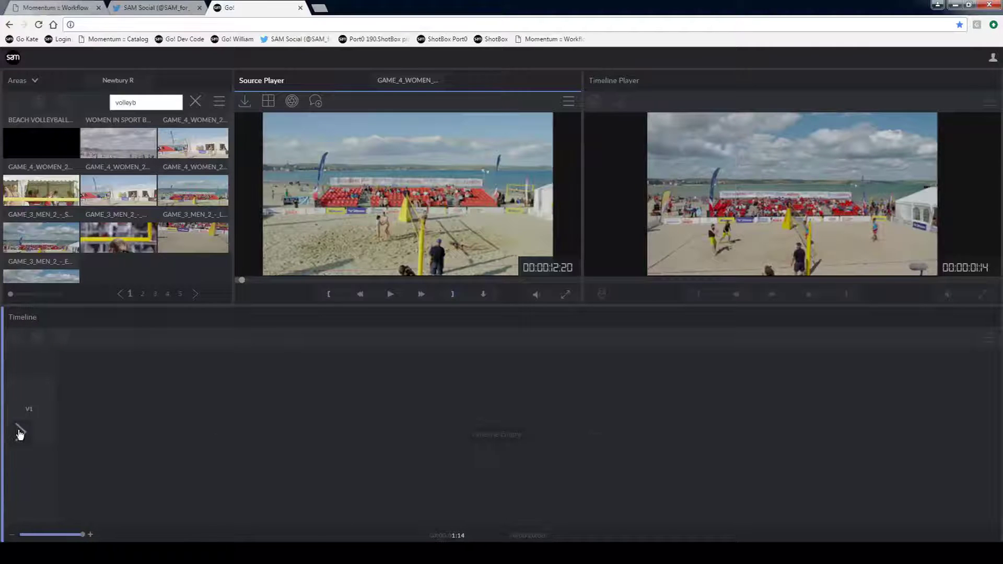
pyautogui.click(20, 433)
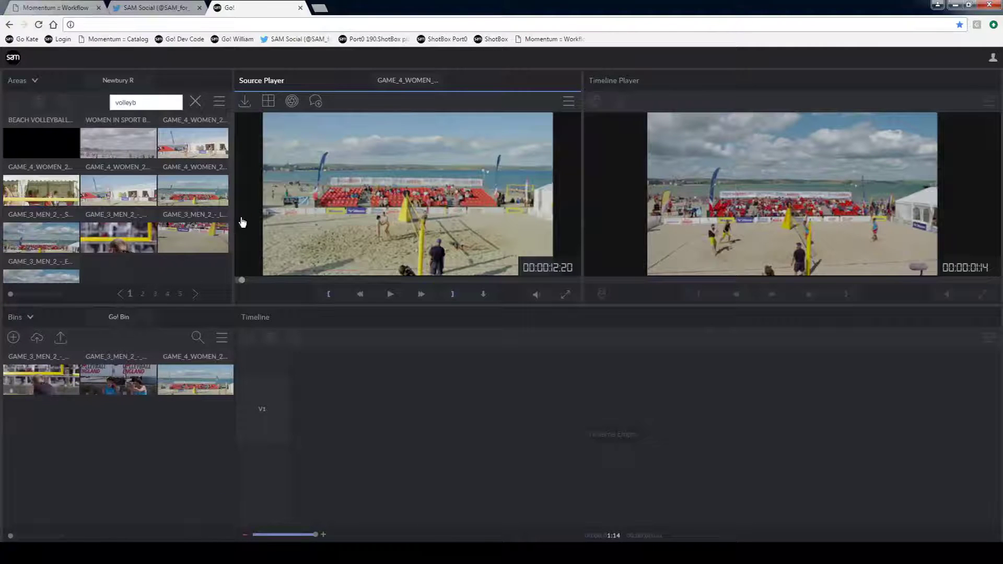
pyautogui.moveTo(582, 195); pyautogui.dragTo(615, 203)
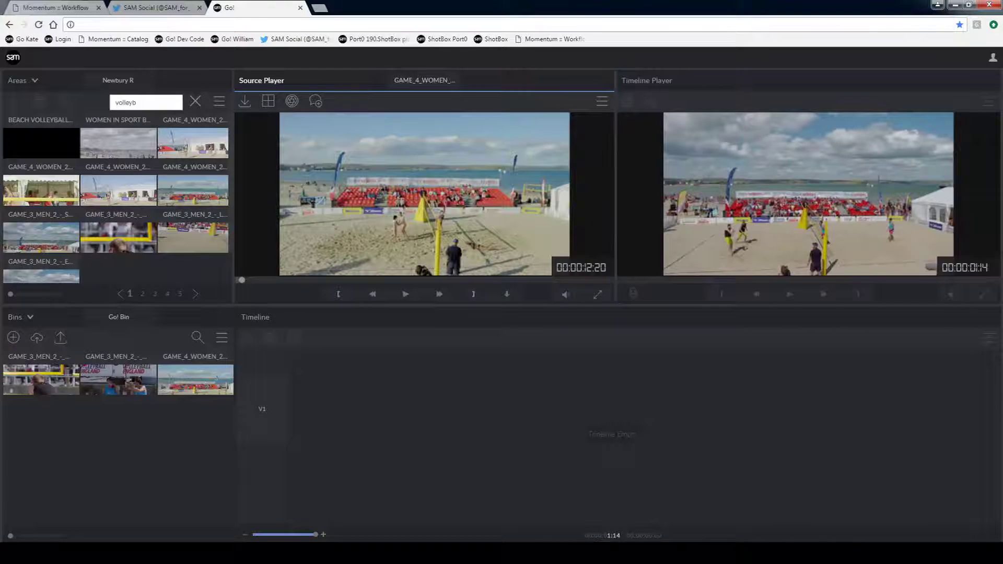
# Place GAME_4_WOMEN_2 – SCAFFOLDING on V1, then drop GAME_3_MEN_2 – ON PITCH ahead of it
pyautogui.moveTo(209, 381)
pyautogui.moveTo(195, 382); pyautogui.dragTo(312, 410)
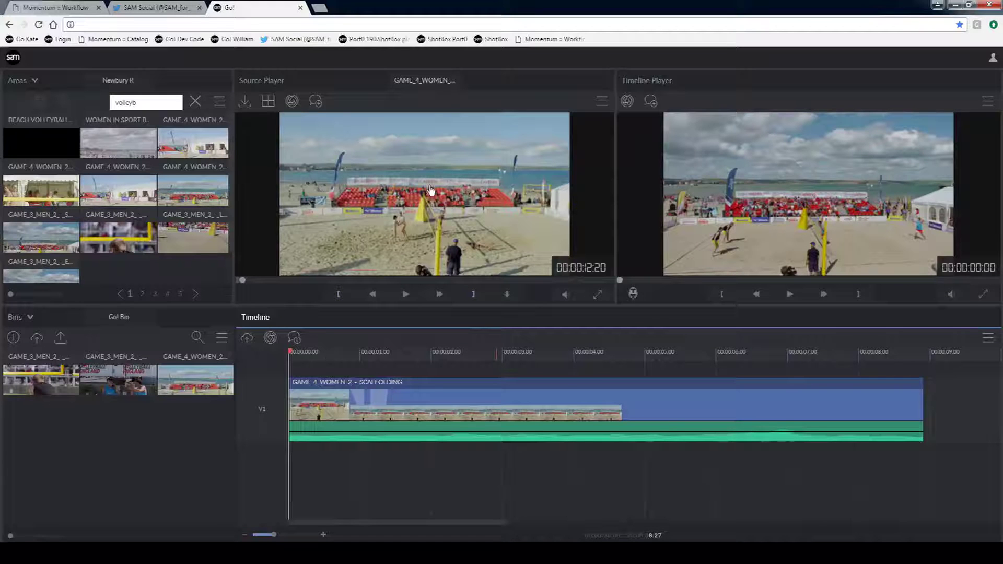
pyautogui.moveTo(439, 193); pyautogui.dragTo(734, 241)
pyautogui.moveTo(429, 353); pyautogui.dragTo(701, 361)
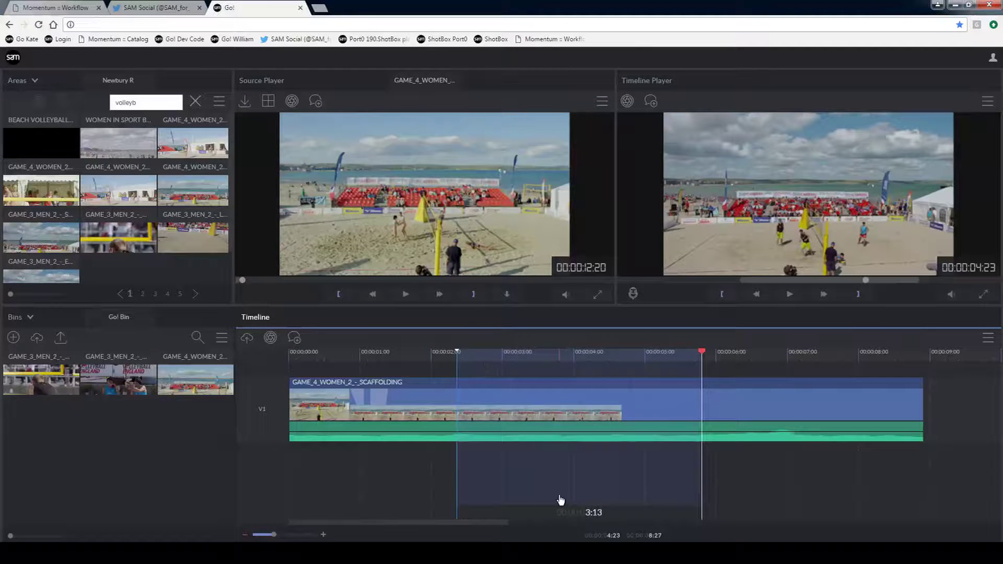
pyautogui.moveTo(55, 377); pyautogui.dragTo(291, 404)
pyautogui.click(564, 362)
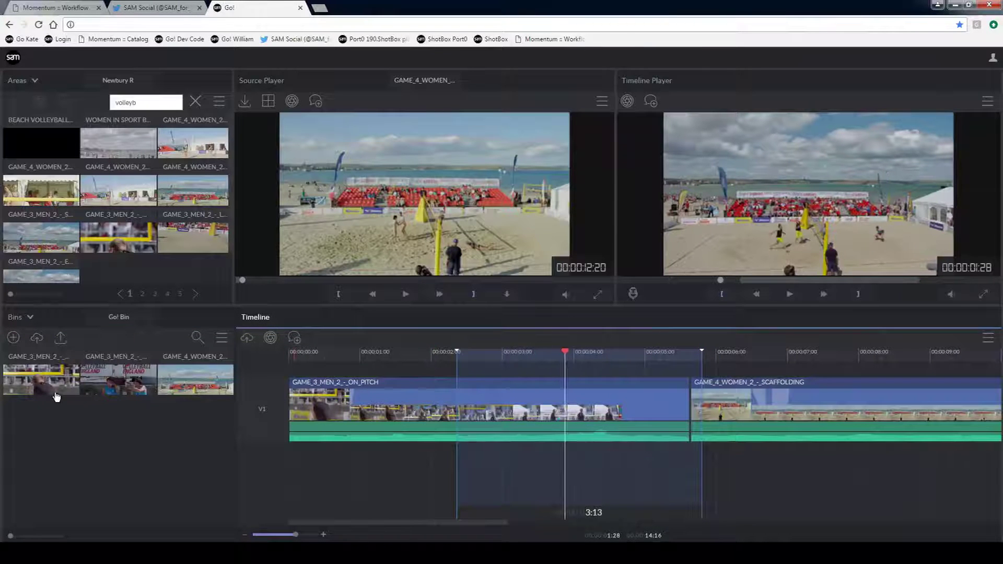
pyautogui.moveTo(104, 388); pyautogui.dragTo(354, 424)
pyautogui.click(636, 361)
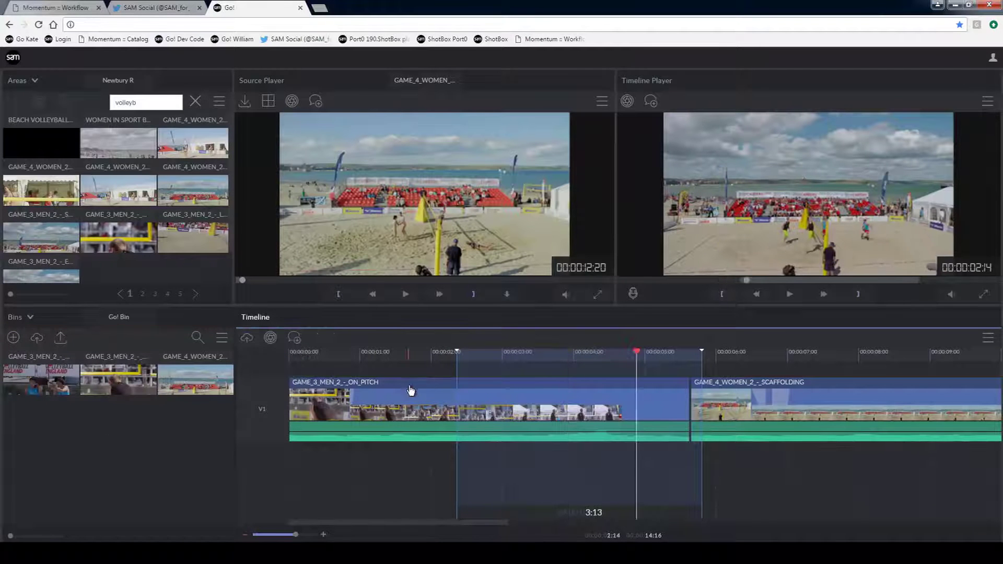
pyautogui.moveTo(578, 358)
pyautogui.mouseDown()
pyautogui.moveTo(528, 358)
pyautogui.moveTo(588, 358)
pyautogui.moveTo(479, 355)
pyautogui.moveTo(639, 358)
pyautogui.moveTo(473, 359)
pyautogui.moveTo(493, 359)
pyautogui.mouseUp()
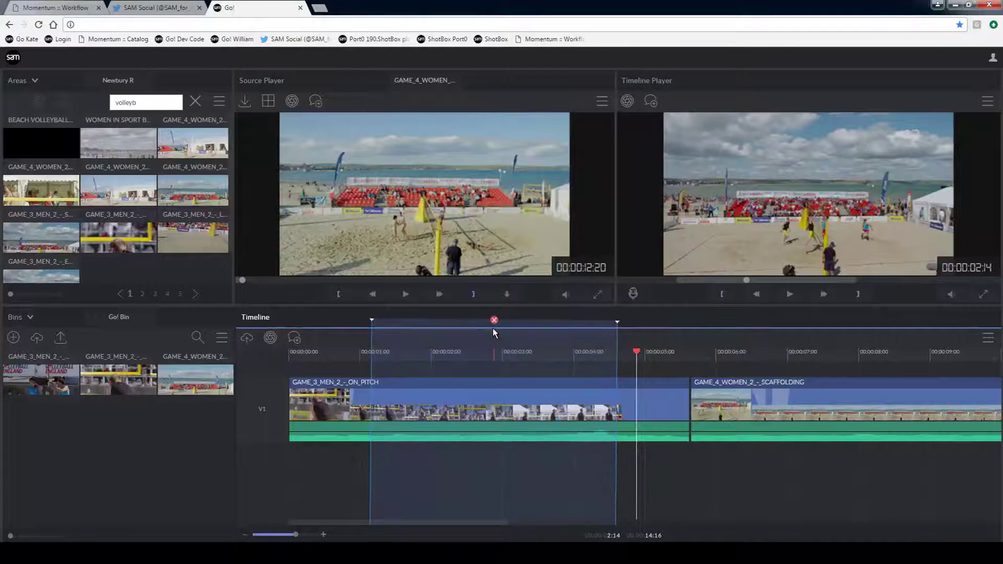
pyautogui.click(493, 329)
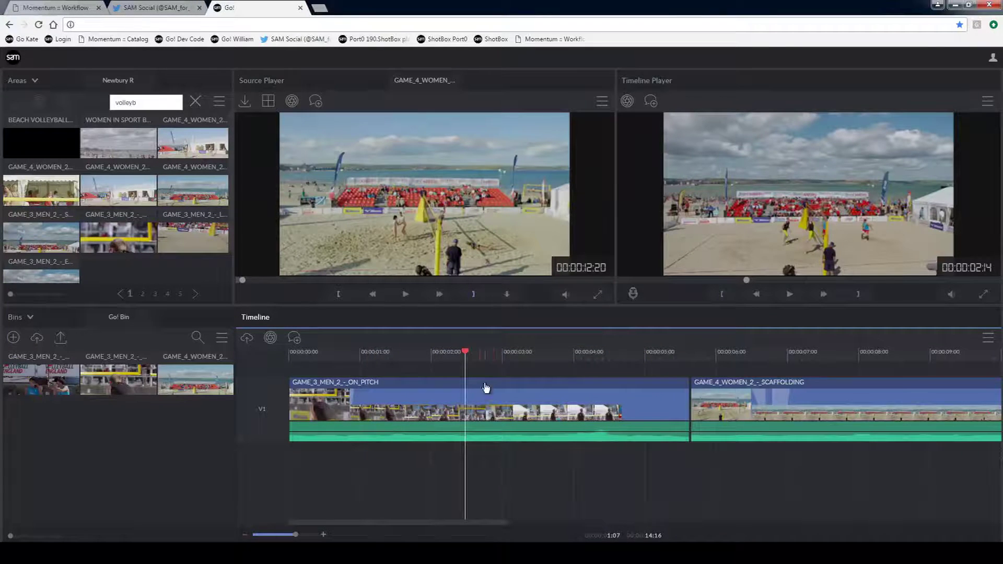
pyautogui.click(476, 353)
pyautogui.click(545, 352)
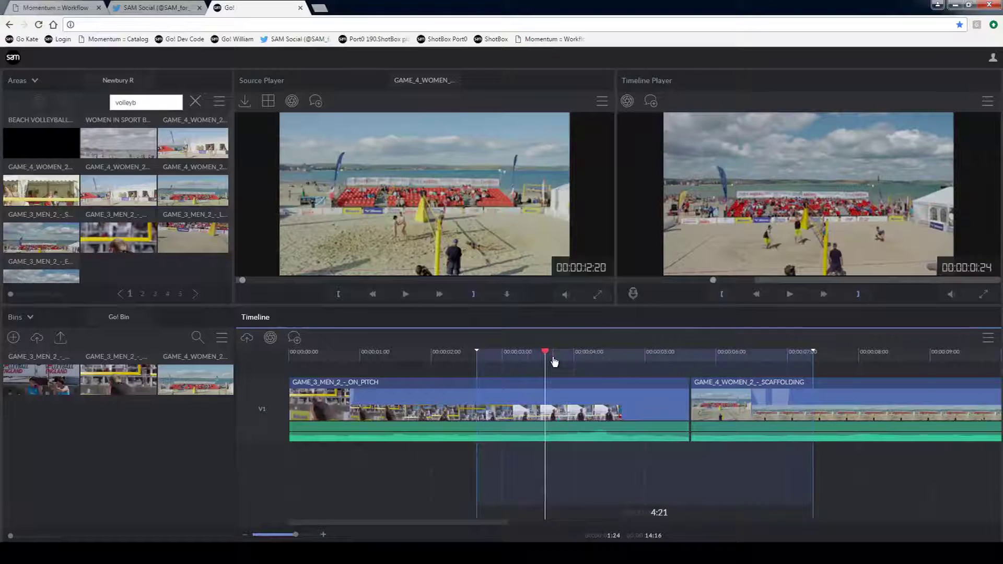
pyautogui.click(525, 402)
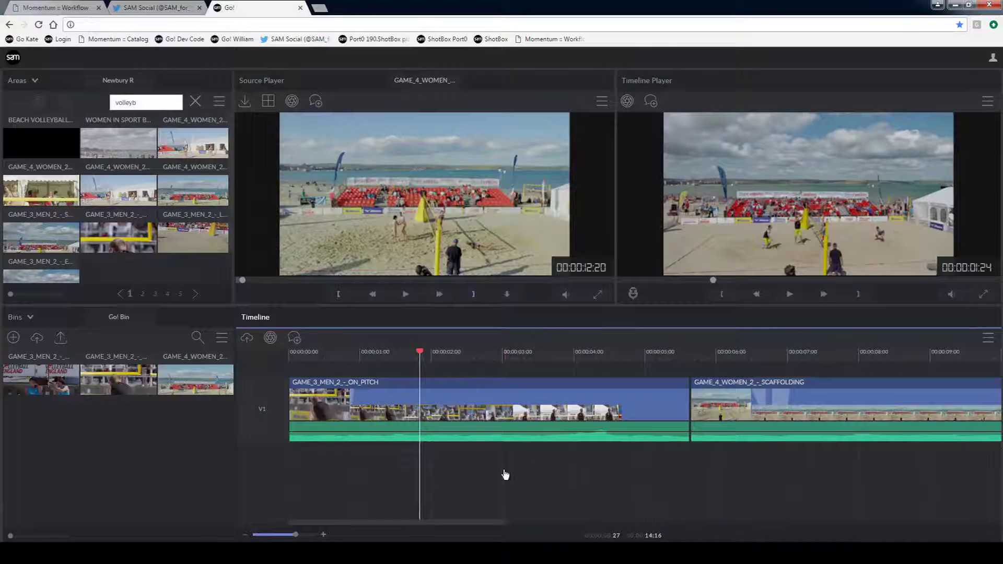
# Insert another GAME_3_MEN_2 – ON PITCH clip at the sequence start and check its timecode
pyautogui.moveTo(26, 381); pyautogui.dragTo(293, 408)
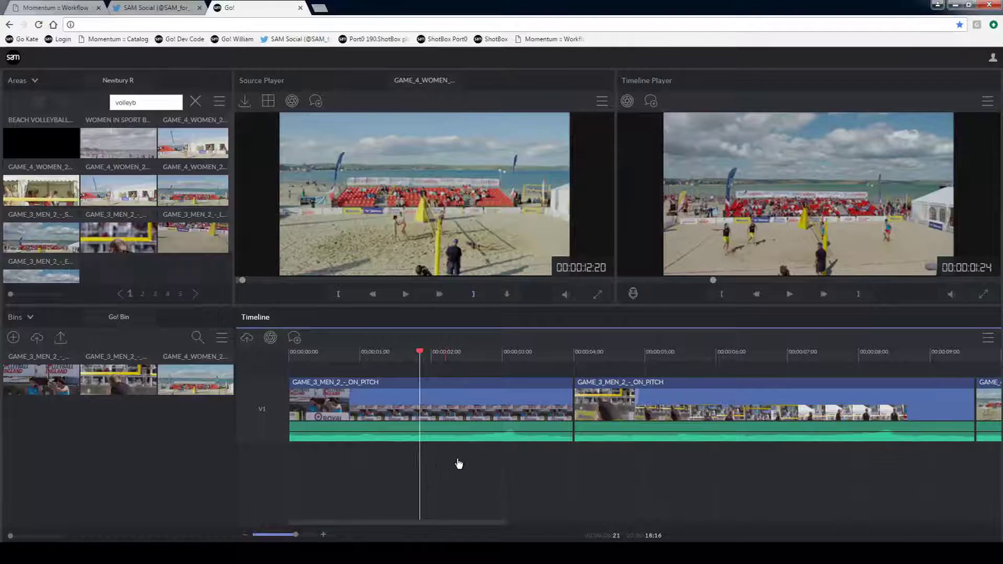
pyautogui.scroll(-3, 446, 465)
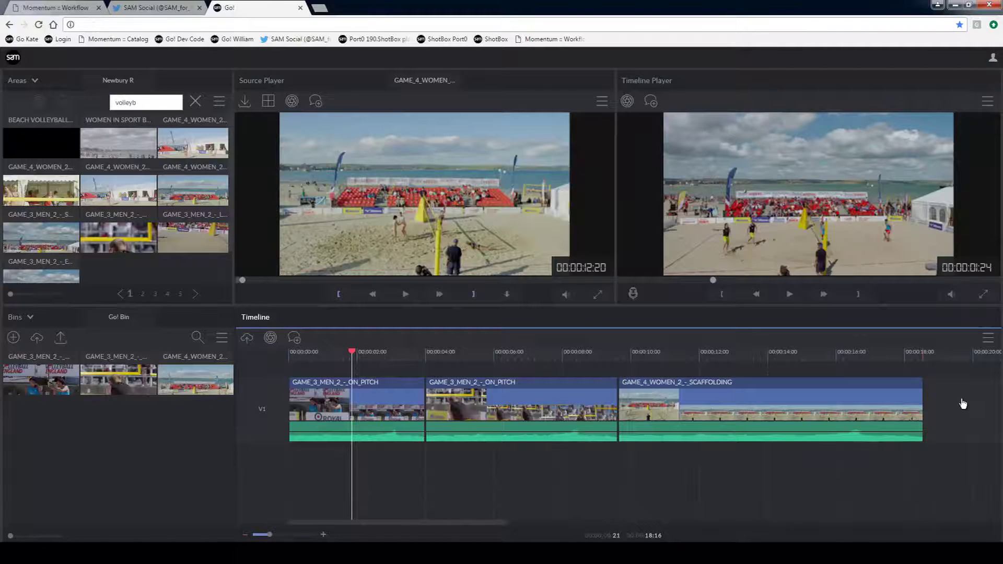
pyautogui.click(358, 400)
pyautogui.scroll(3, 358, 401)
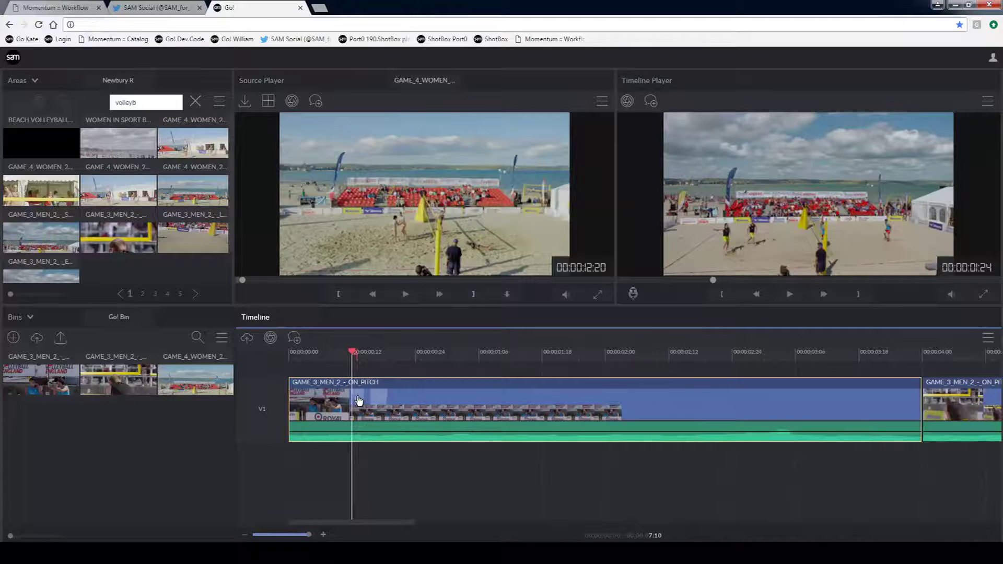
pyautogui.click(374, 458)
pyautogui.scroll(-3, 375, 458)
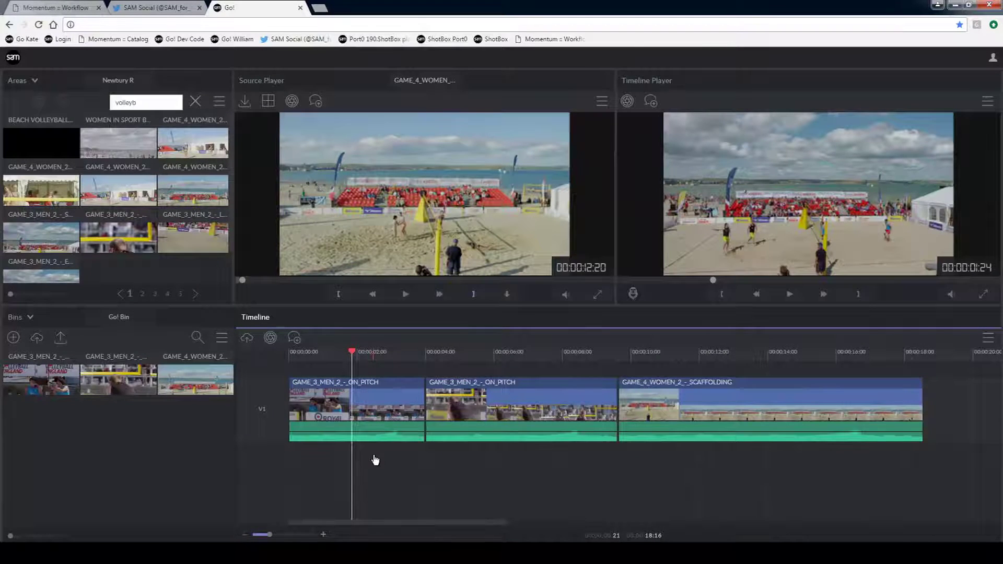
pyautogui.click(371, 423)
pyautogui.scroll(3, 371, 423)
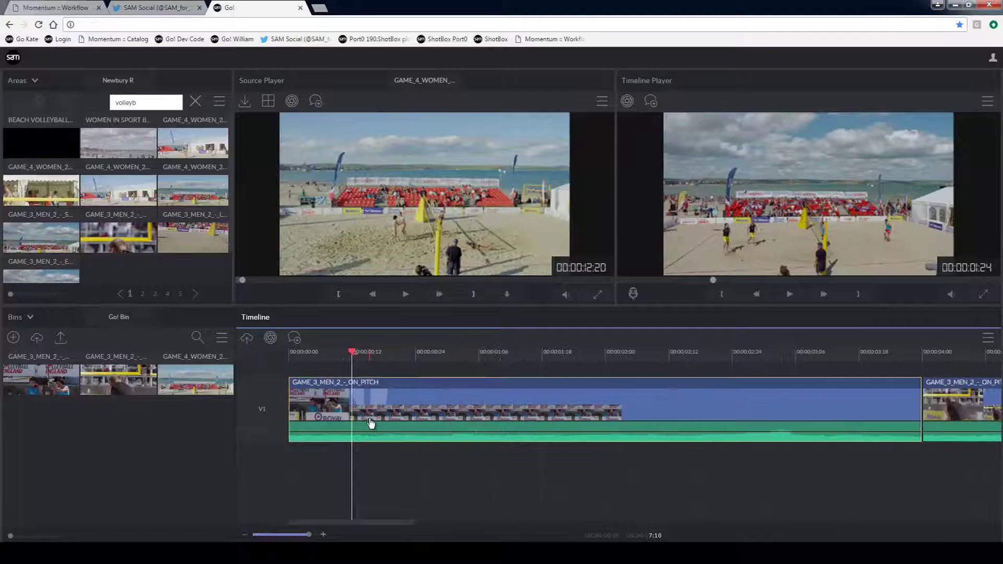
pyautogui.click(376, 491)
pyautogui.scroll(-3, 376, 483)
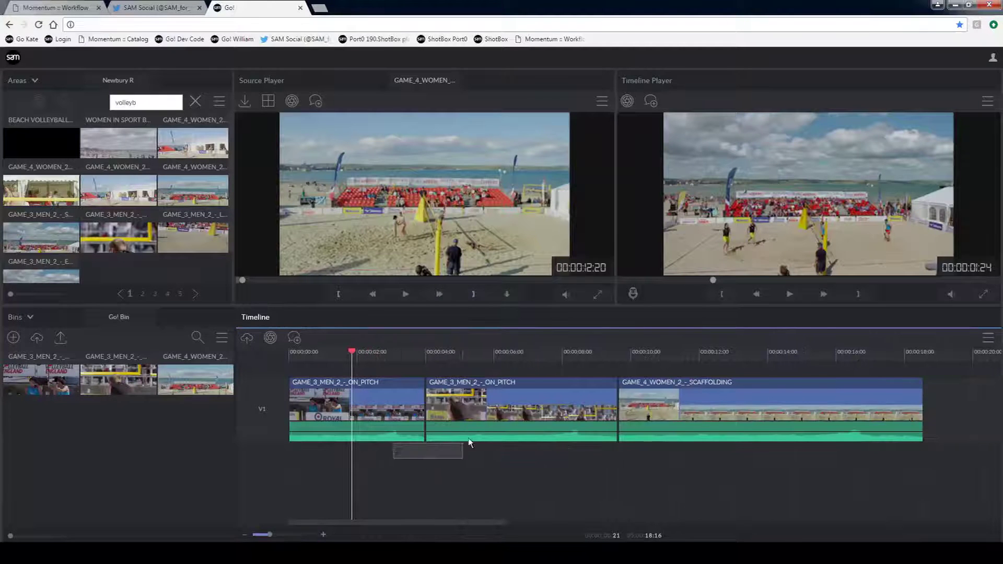
pyautogui.click(420, 437)
pyautogui.scroll(3, 422, 439)
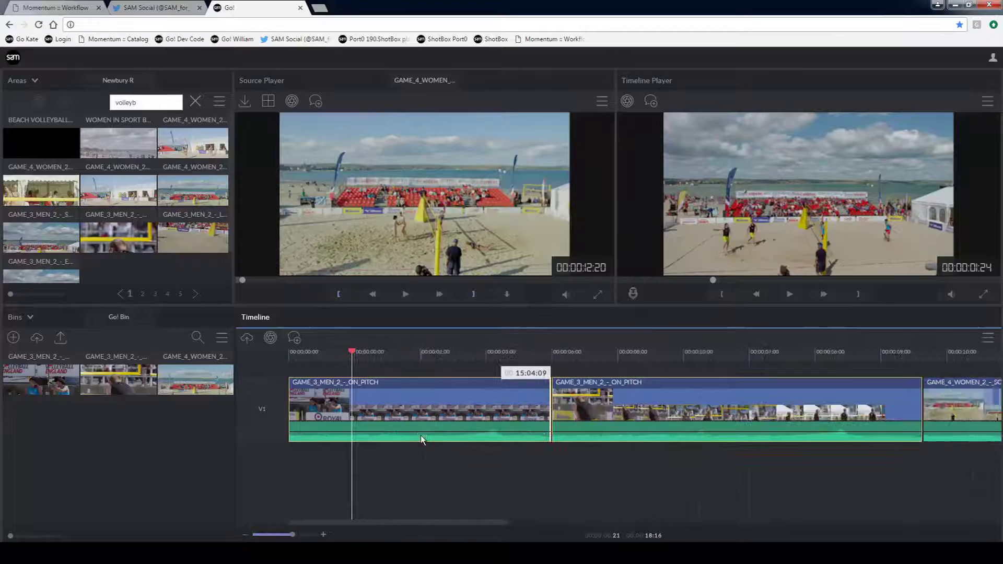
pyautogui.scroll(-3, 423, 464)
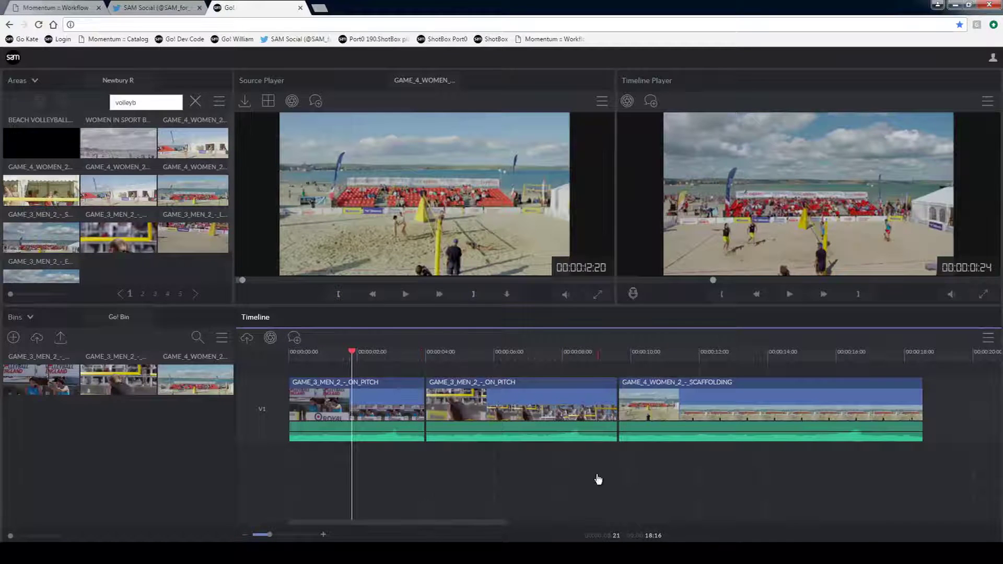
# Zoom the timeline in on the boundary between clips, then back out to show all clips
pyautogui.moveTo(598, 479); pyautogui.dragTo(366, 418)
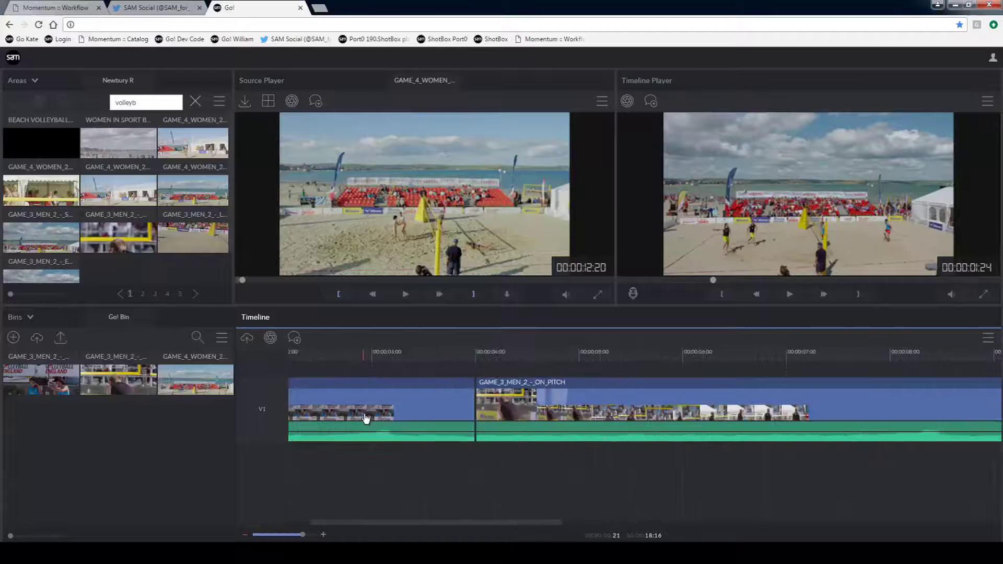
pyautogui.moveTo(553, 473); pyautogui.dragTo(424, 418)
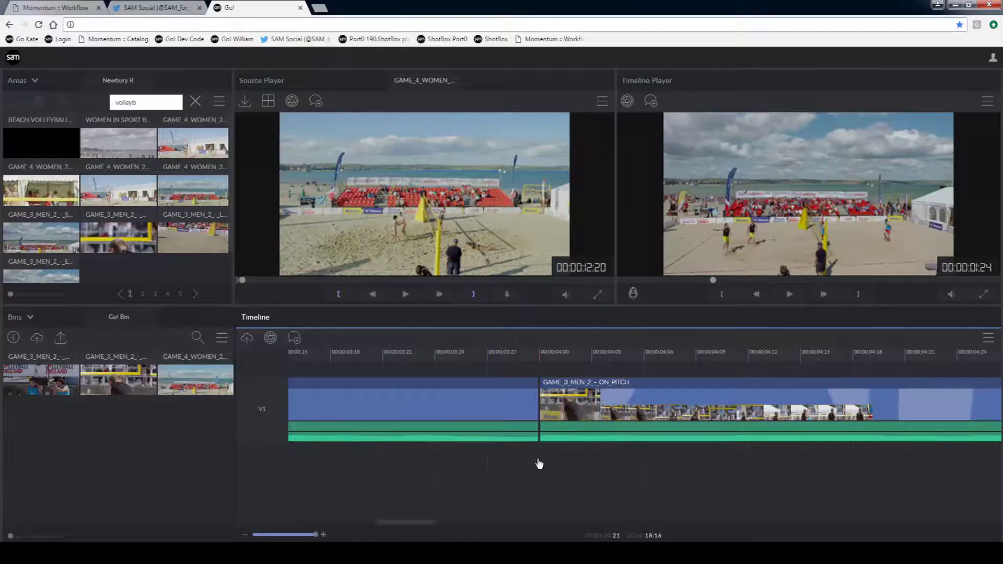
pyautogui.click(280, 534)
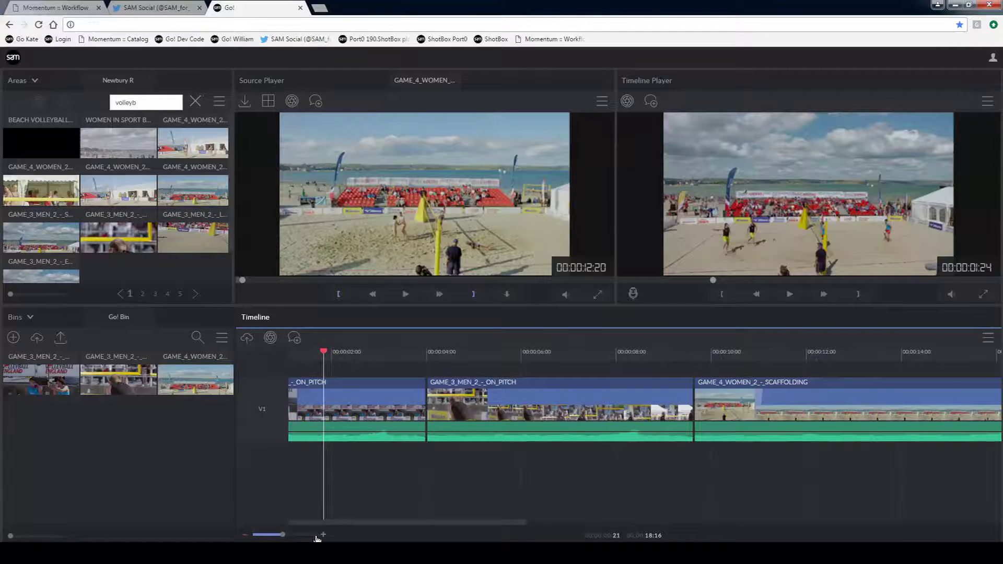
# Reorder V1 to long ON PITCH, SCAFFOLDING, short ON PITCH, and tighten the first cut
pyautogui.moveTo(283, 534); pyautogui.dragTo(269, 535)
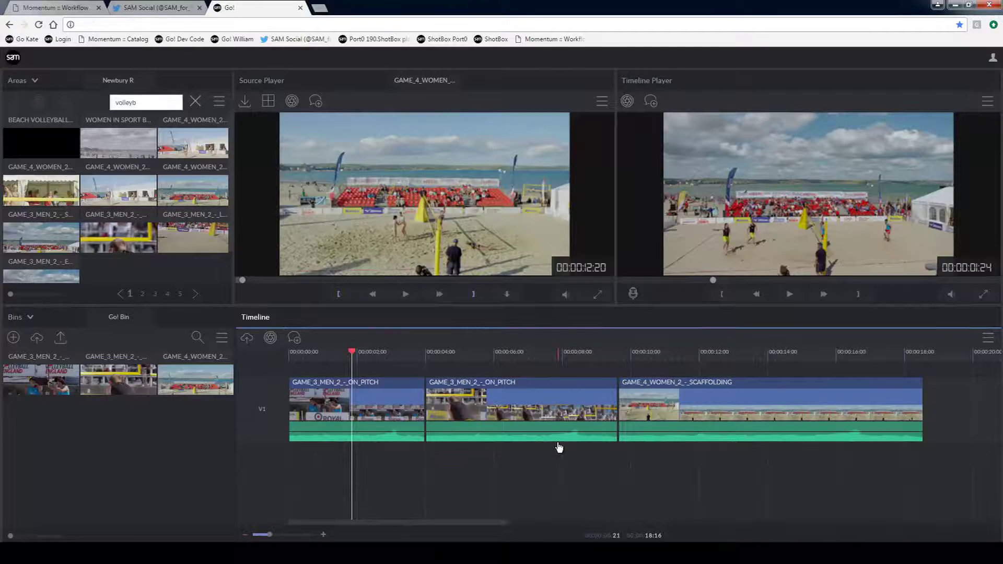
pyautogui.moveTo(530, 412); pyautogui.dragTo(496, 405)
pyautogui.moveTo(336, 413); pyautogui.dragTo(726, 412)
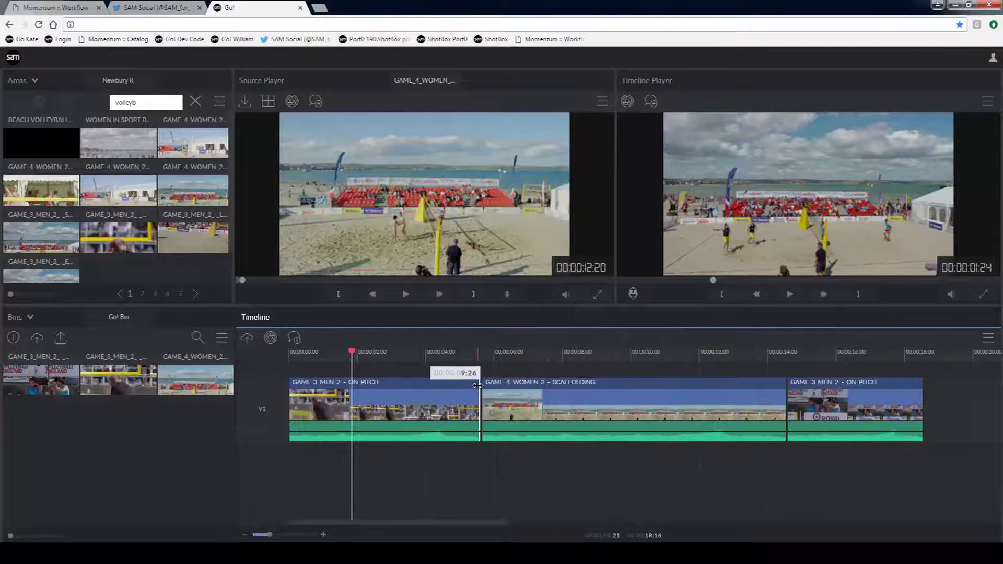
pyautogui.moveTo(480, 387)
pyautogui.mouseDown()
pyautogui.moveTo(444, 387)
pyautogui.moveTo(504, 386)
pyautogui.moveTo(462, 391)
pyautogui.mouseUp()
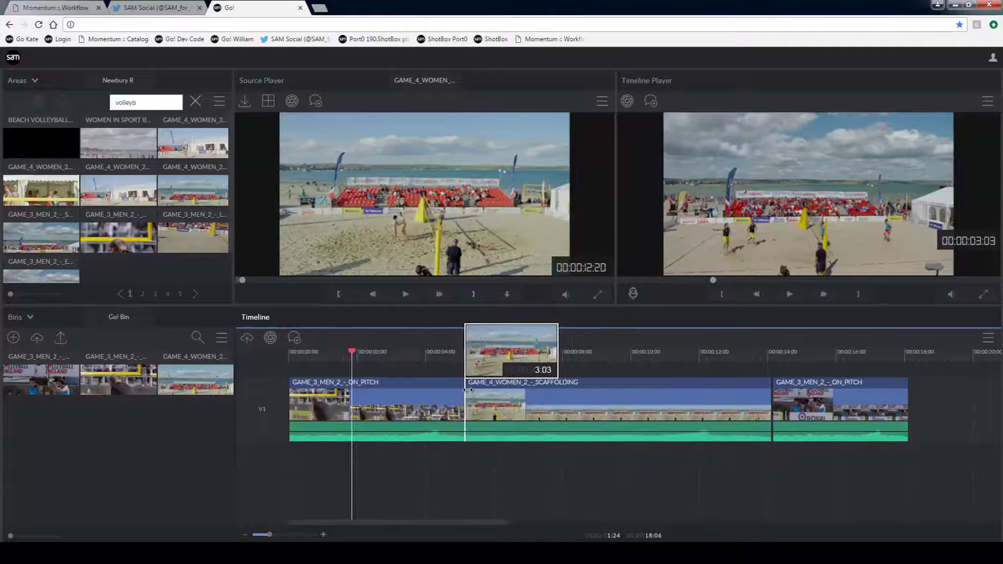
pyautogui.moveTo(468, 389)
pyautogui.mouseDown()
pyautogui.moveTo(449, 389)
pyautogui.moveTo(475, 389)
pyautogui.mouseUp()
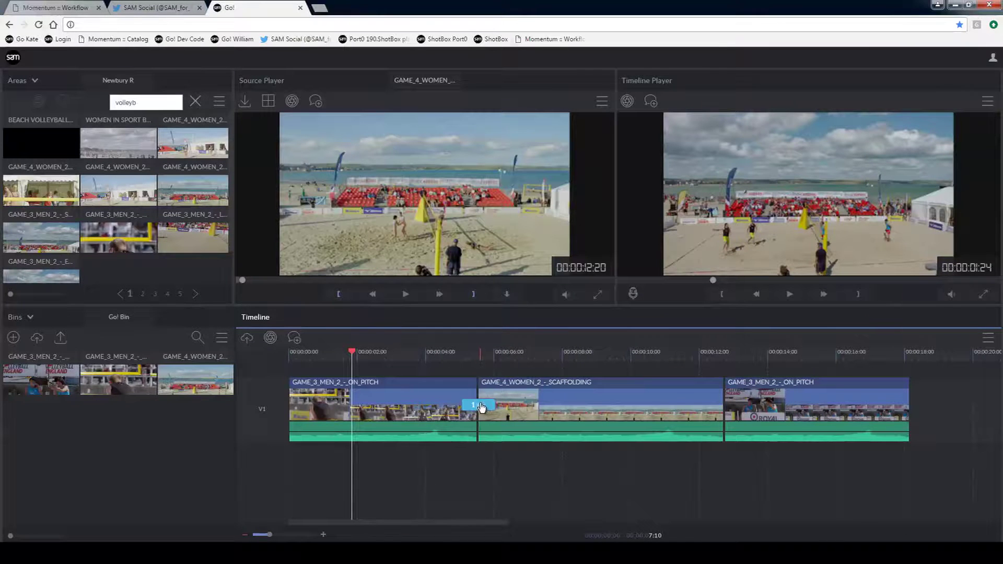
# Change the first cut's existing transition to a plain Cut
pyautogui.click(481, 407)
pyautogui.click(439, 336)
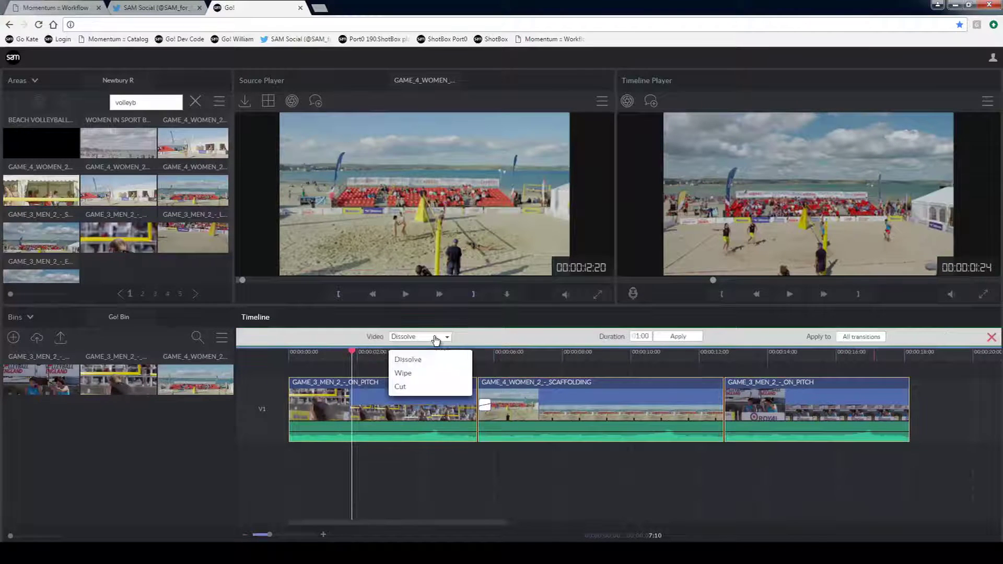
pyautogui.click(423, 387)
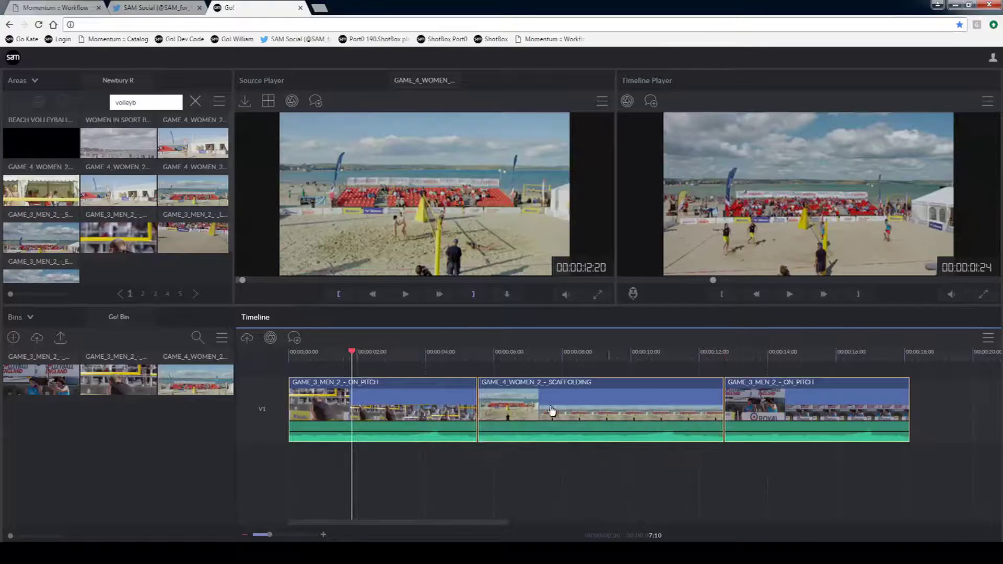
# Add video transitions and audio crossfades at both clip boundaries
pyautogui.click(478, 406)
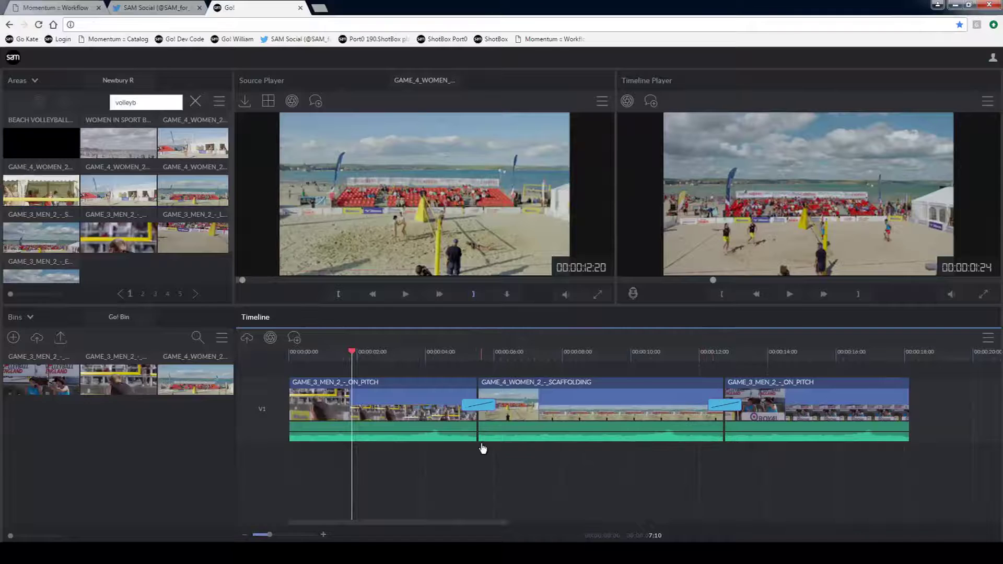
pyautogui.moveTo(486, 432)
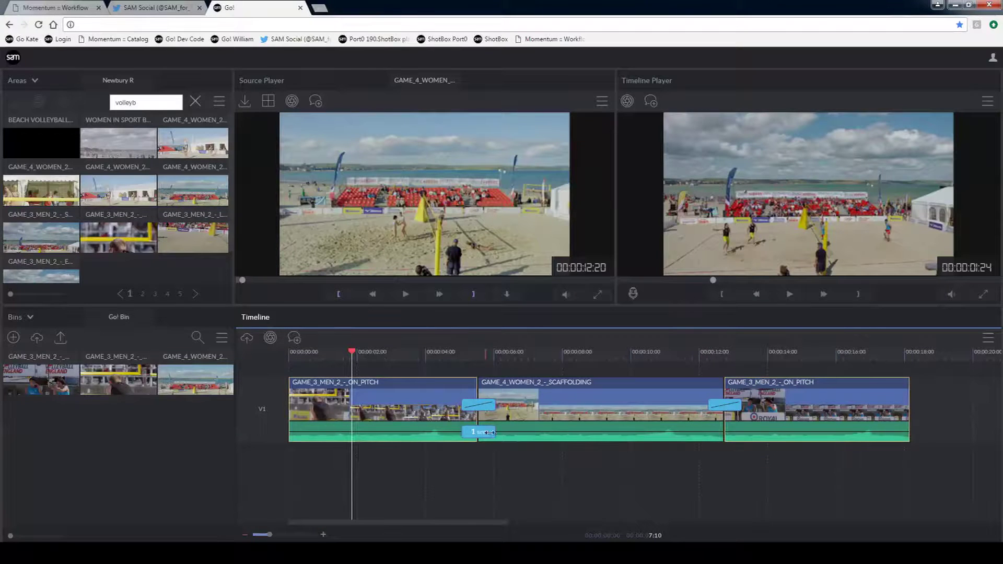
pyautogui.click(725, 432)
pyautogui.click(478, 432)
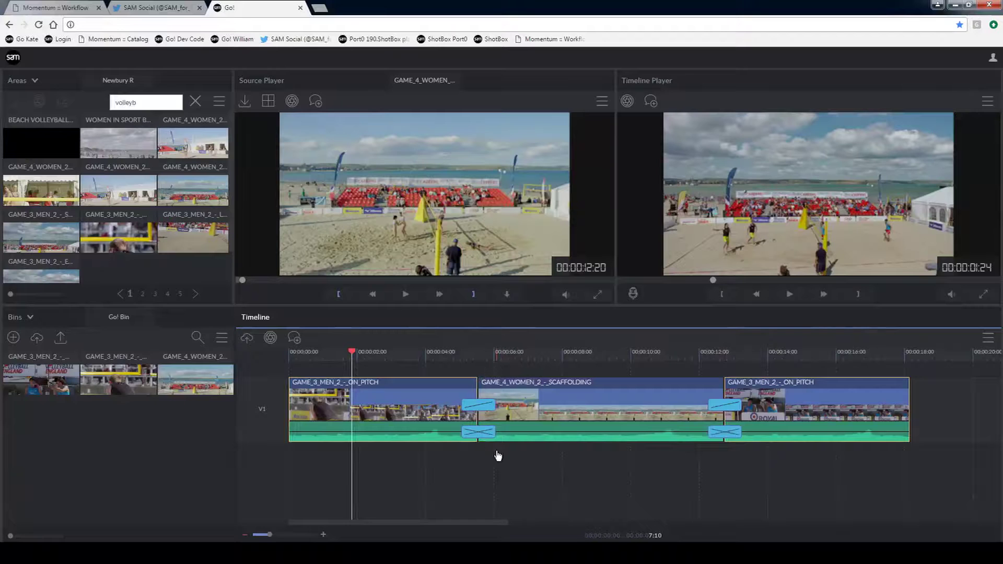
pyautogui.moveTo(485, 436)
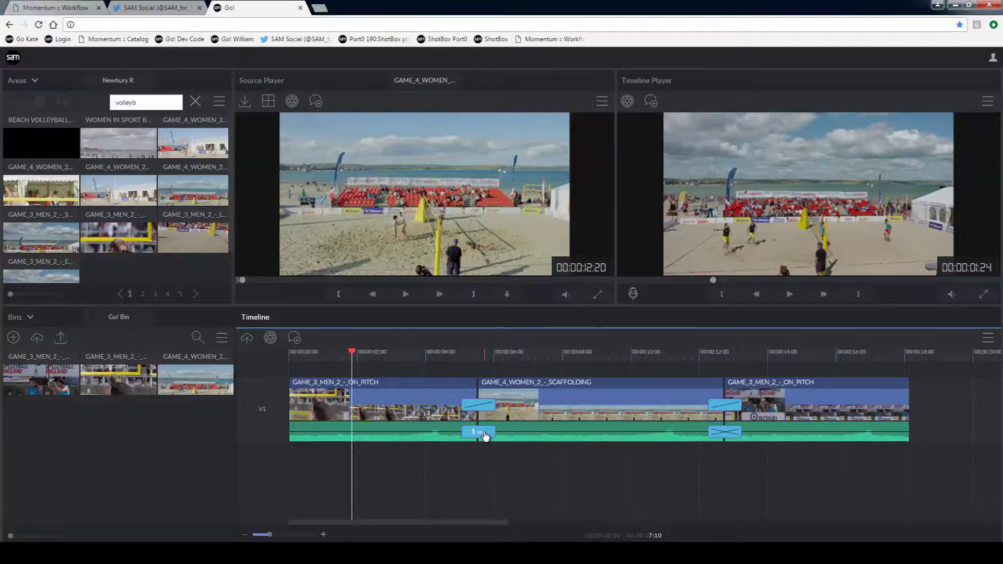
pyautogui.click(484, 436)
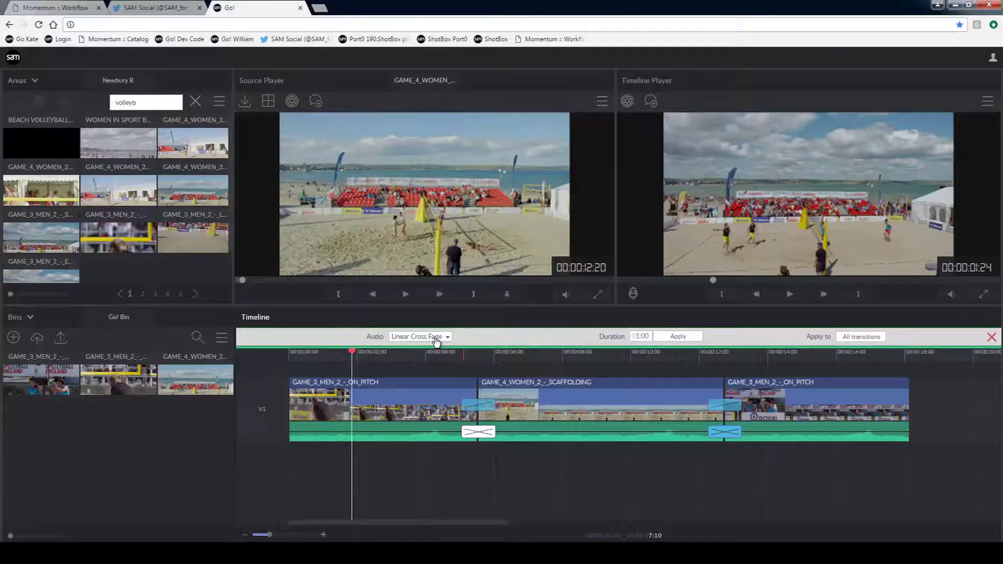
# Make the first audio transition a Linear V Fade with a 02:00 duration
pyautogui.click(445, 338)
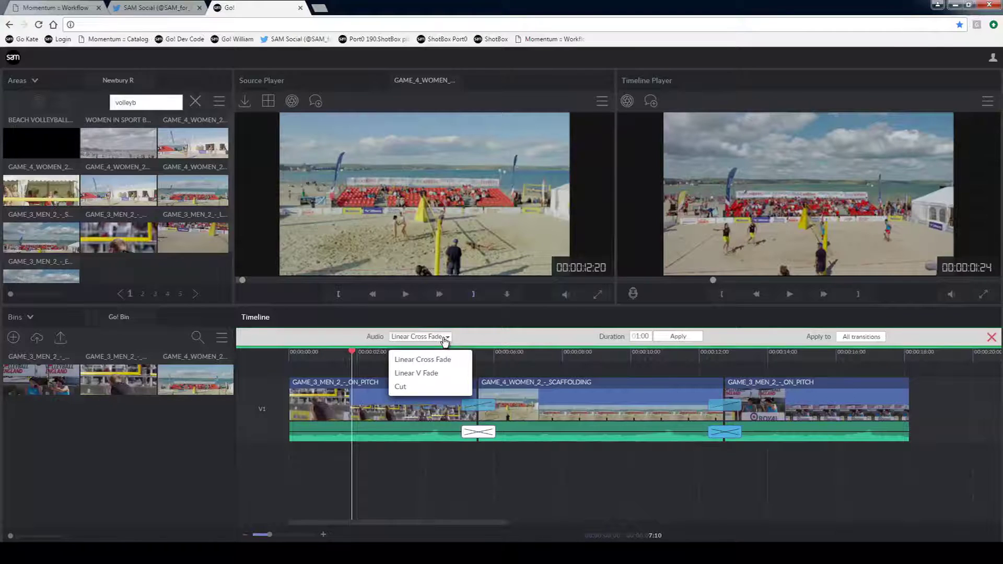
pyautogui.click(439, 374)
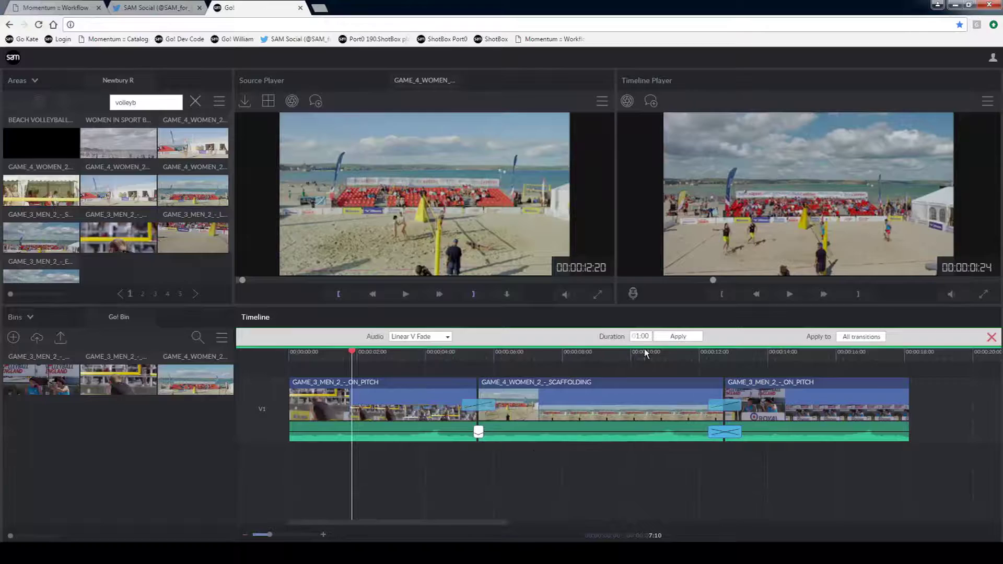
pyautogui.write('02:00')
pyautogui.click(678, 337)
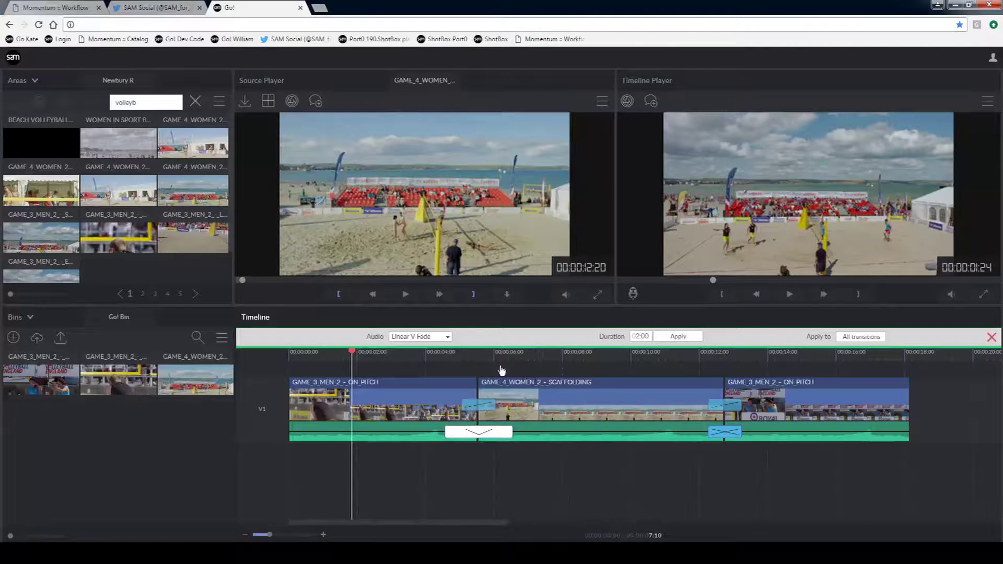
# Check the first video transition and keep it as Dissolve
pyautogui.click(478, 404)
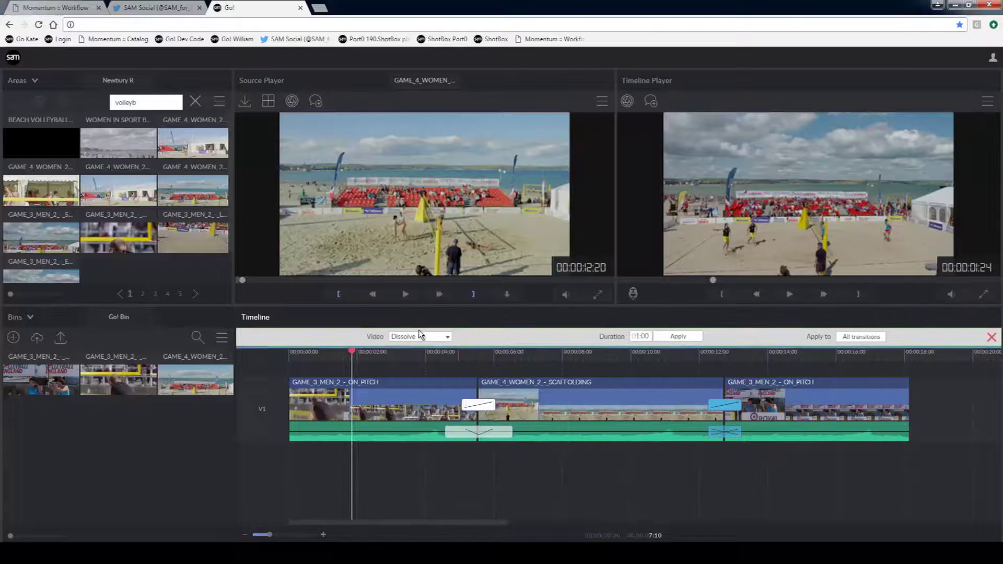
pyautogui.click(409, 338)
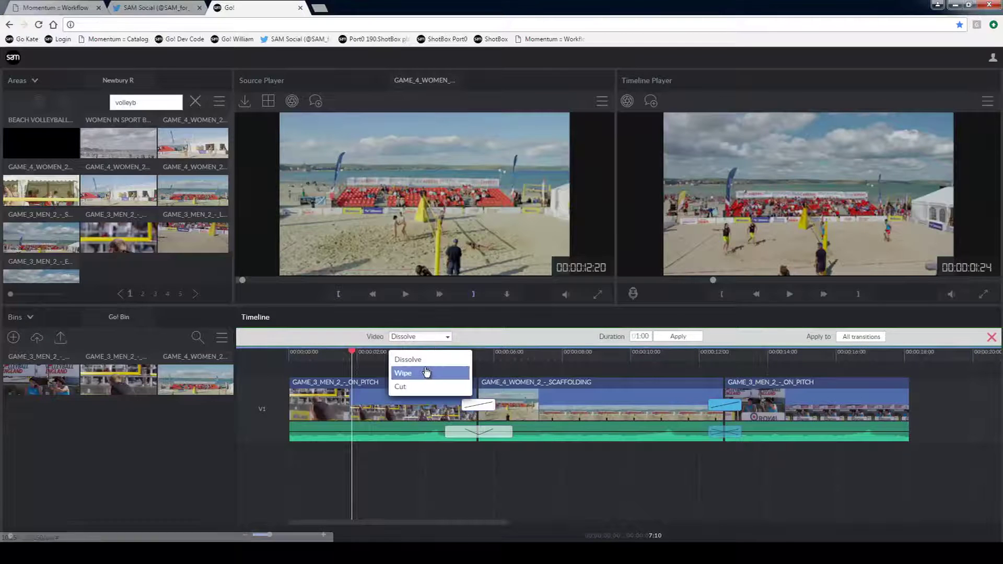
pyautogui.click(442, 338)
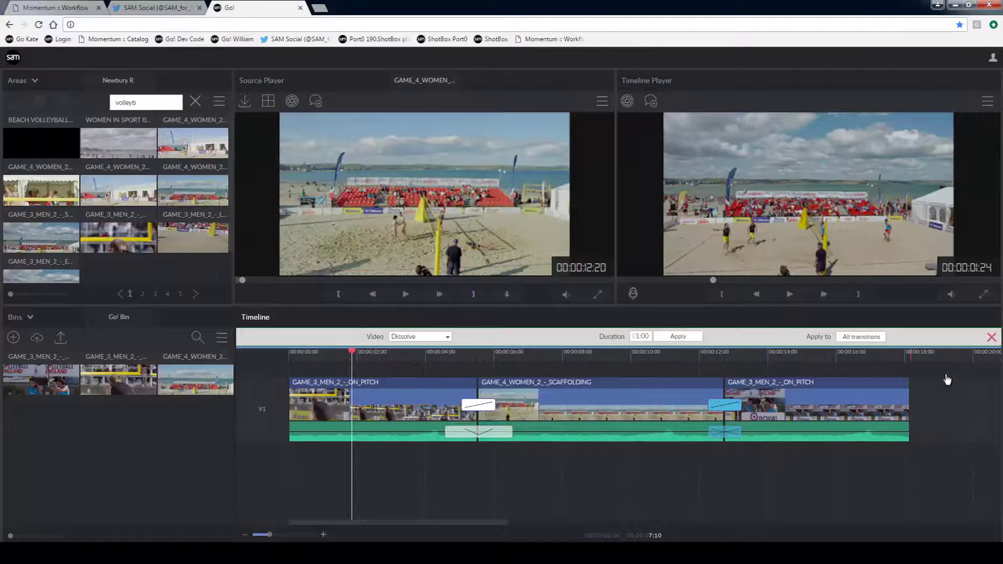
# Close the transition settings and bring up the Snapshots and History panel
pyautogui.click(991, 339)
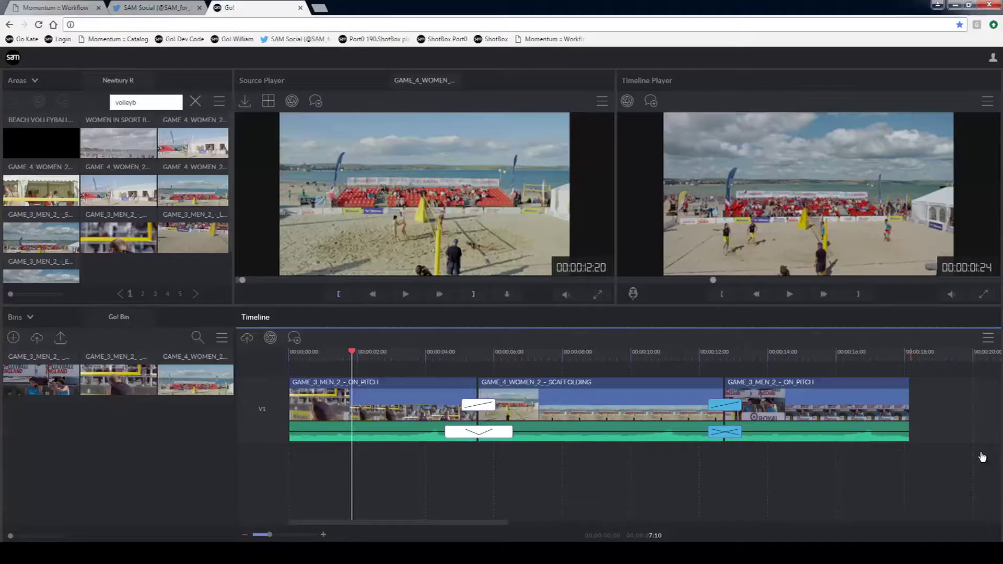
pyautogui.click(991, 103)
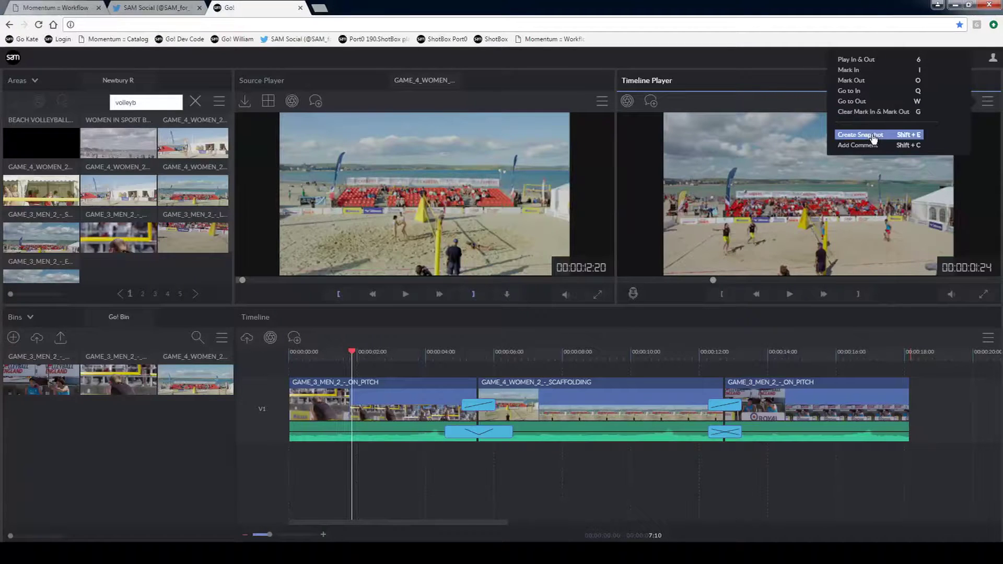
pyautogui.click(993, 58)
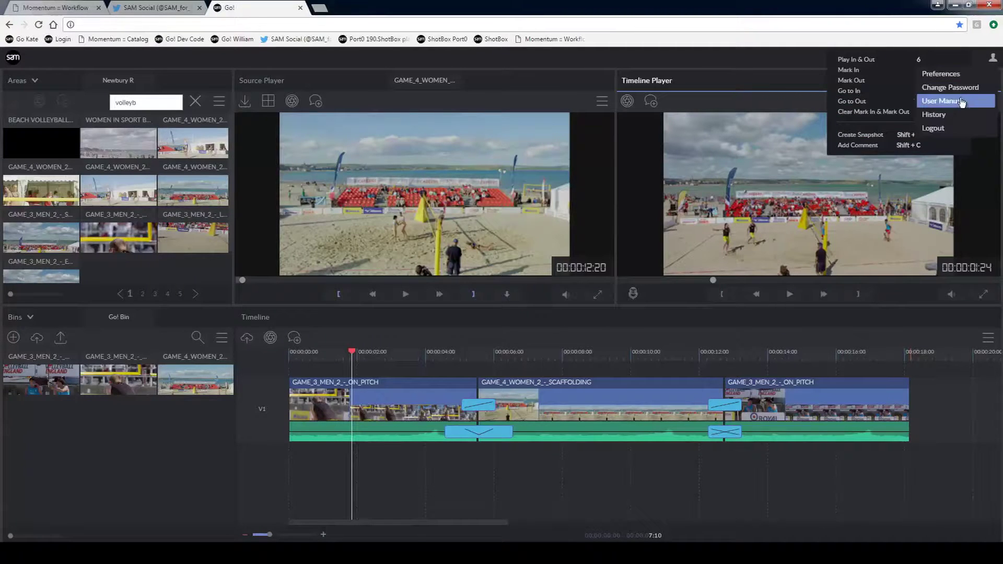
pyautogui.click(940, 114)
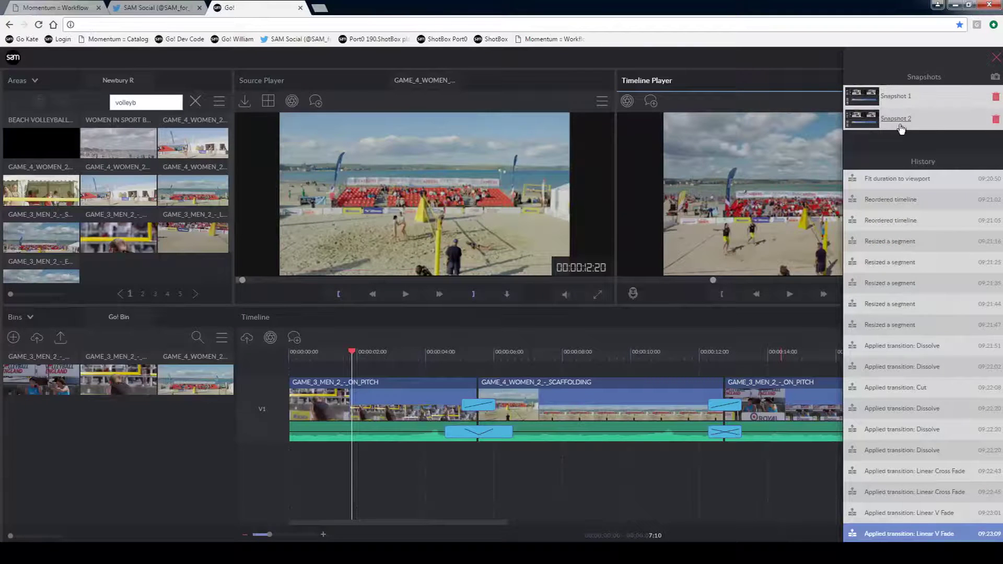
# Step back through earlier Cross Fade and Dissolve edits, then restore the latest edit
pyautogui.click(891, 514)
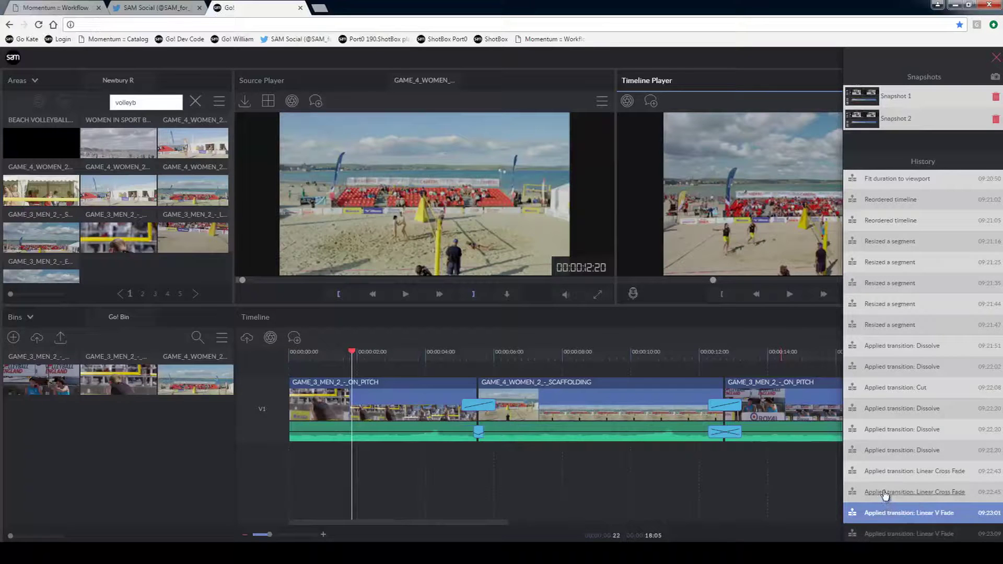
pyautogui.click(887, 491)
pyautogui.click(885, 533)
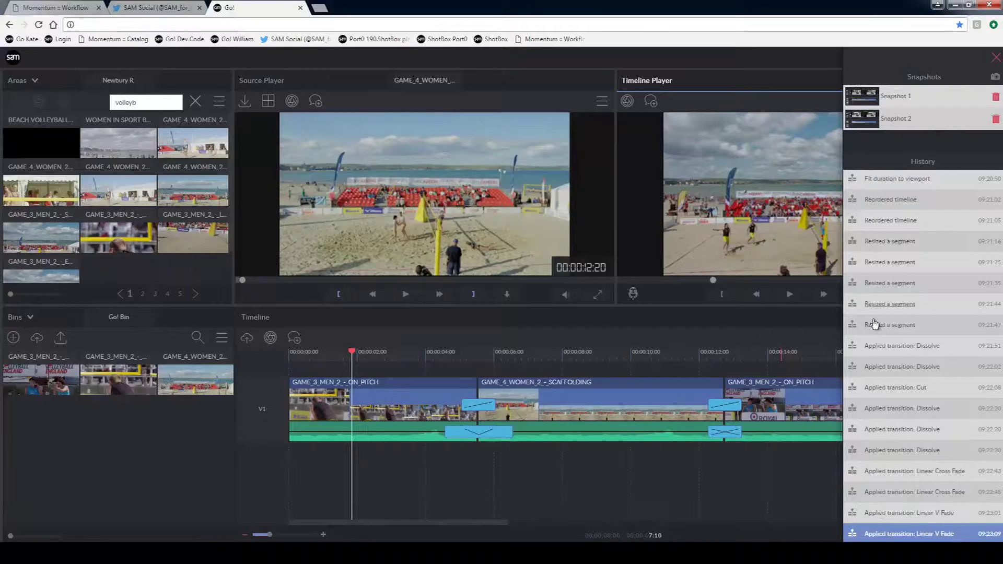
pyautogui.click(883, 512)
pyautogui.click(884, 491)
pyautogui.click(884, 470)
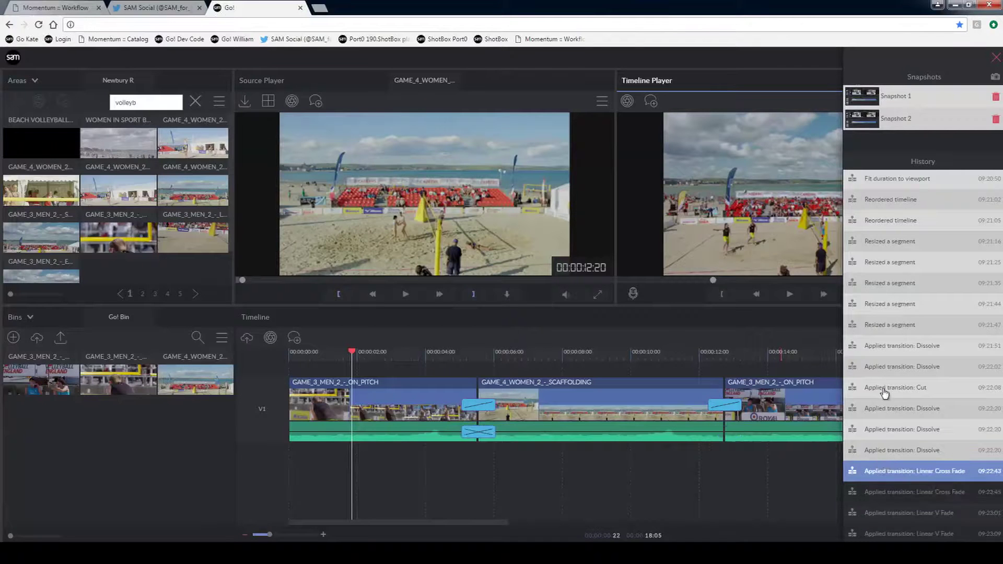
pyautogui.click(882, 372)
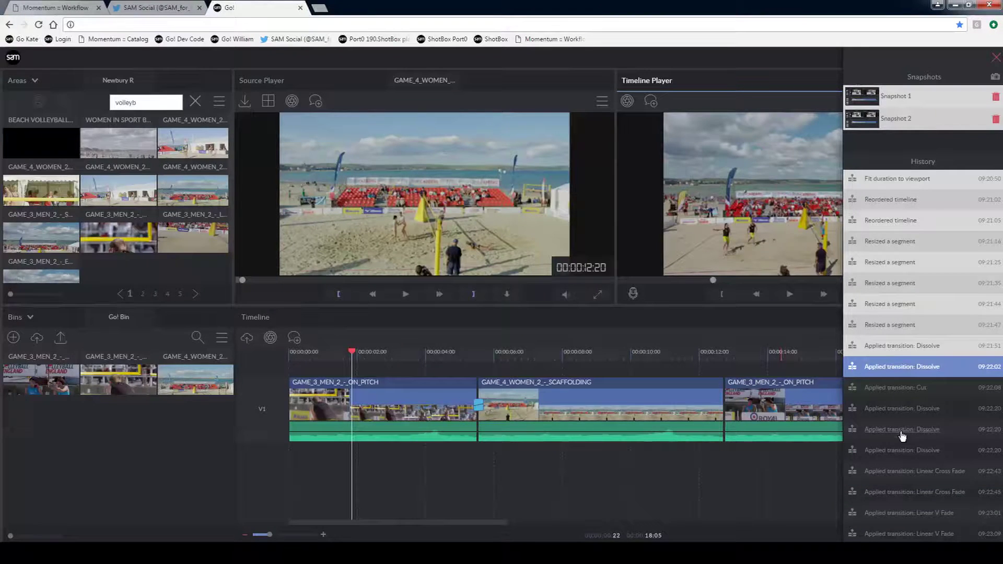
pyautogui.click(899, 450)
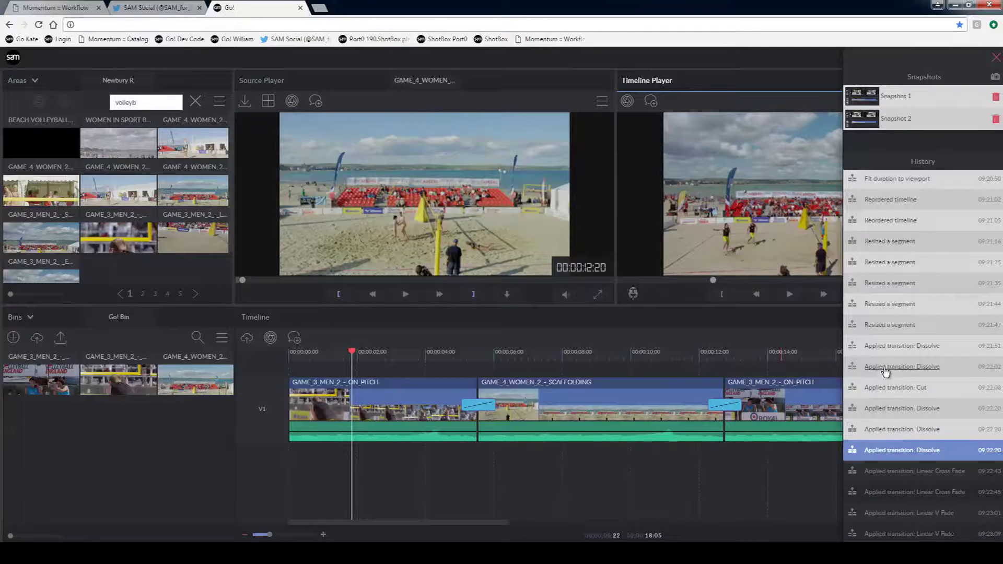
pyautogui.click(887, 367)
pyautogui.click(868, 449)
pyautogui.click(878, 533)
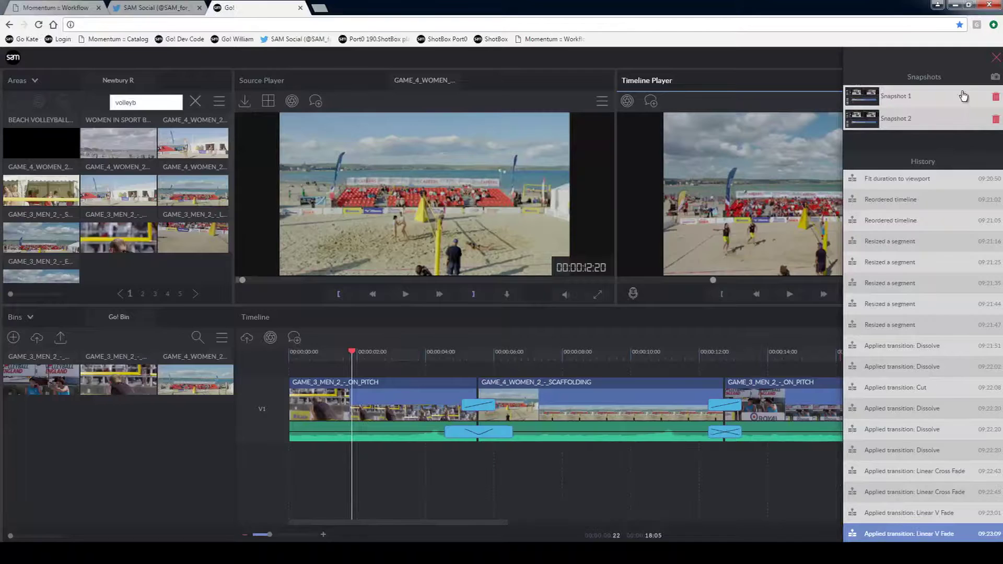
# Save a snapshot of the current edit, then preview Snapshots 2, 3 and 1, ending on Snapshot 3
pyautogui.click(995, 78)
pyautogui.click(995, 78)
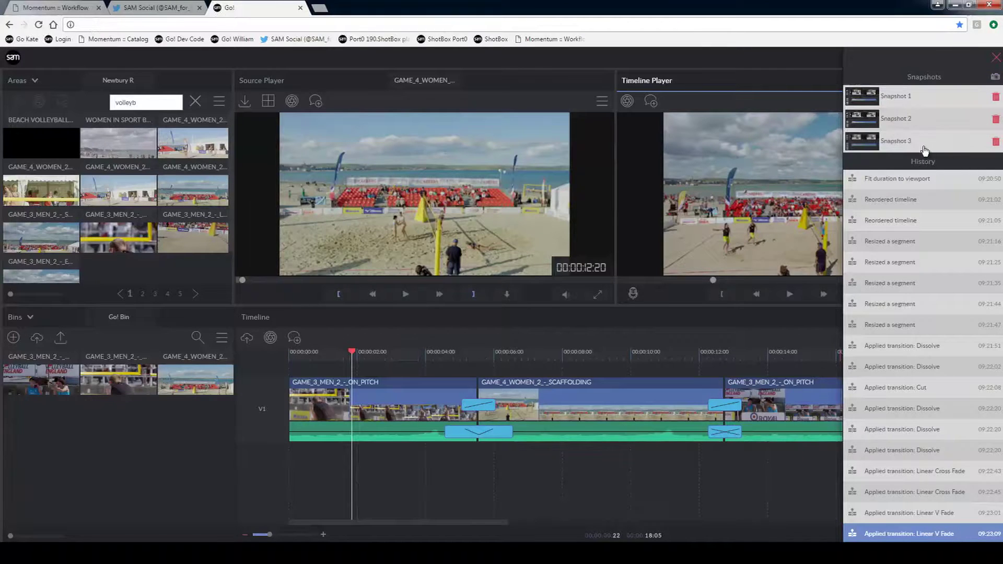
pyautogui.click(896, 122)
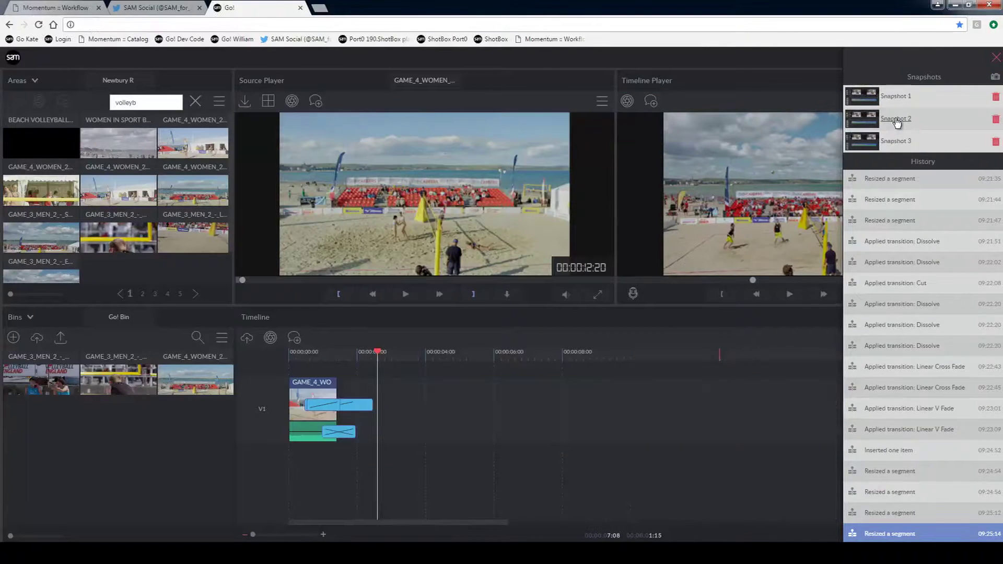
pyautogui.click(896, 141)
pyautogui.click(895, 98)
pyautogui.click(895, 142)
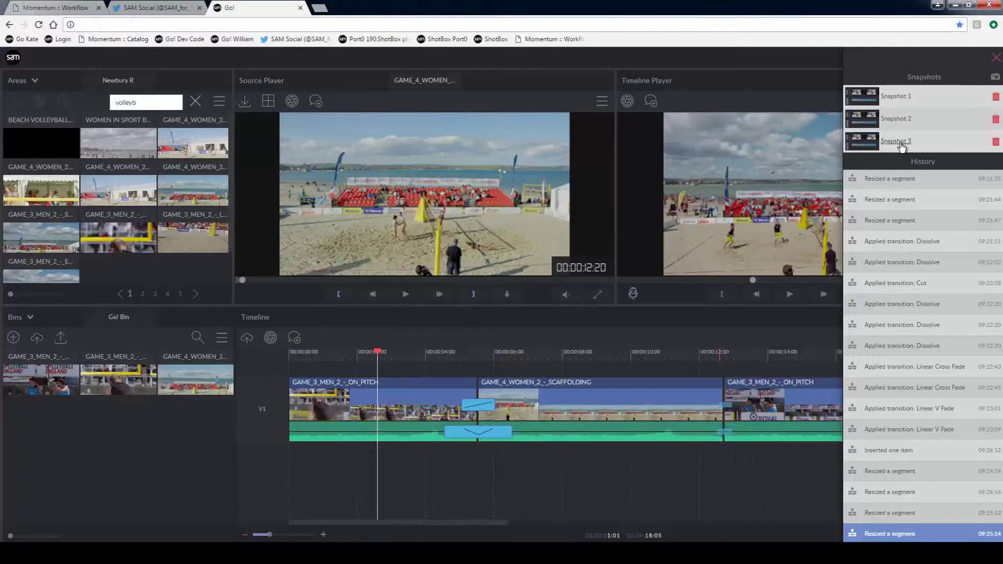
# Delete the two oldest snapshots, Snapshot 1 and Snapshot 2
pyautogui.click(997, 97)
pyautogui.click(643, 268)
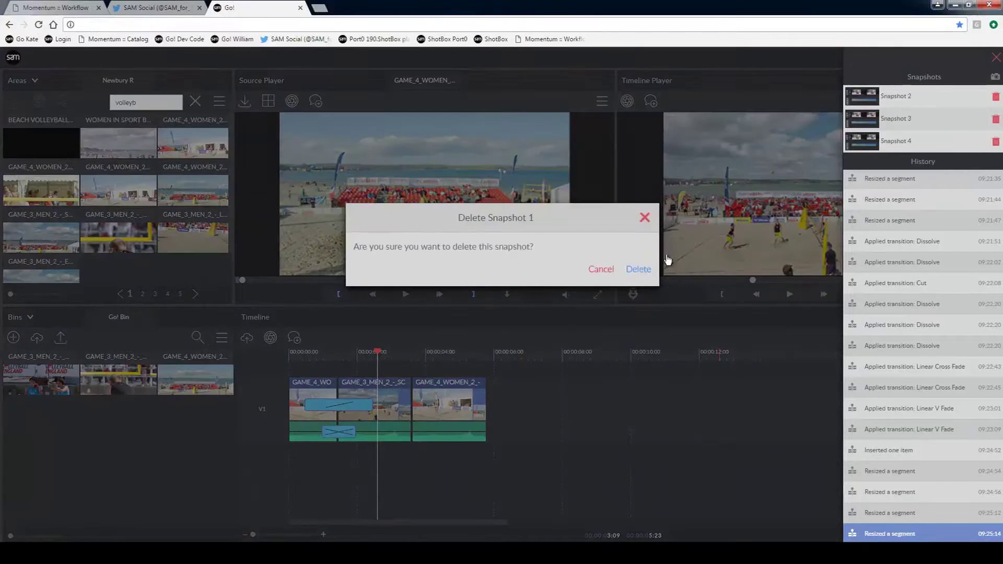
pyautogui.click(997, 97)
pyautogui.click(642, 271)
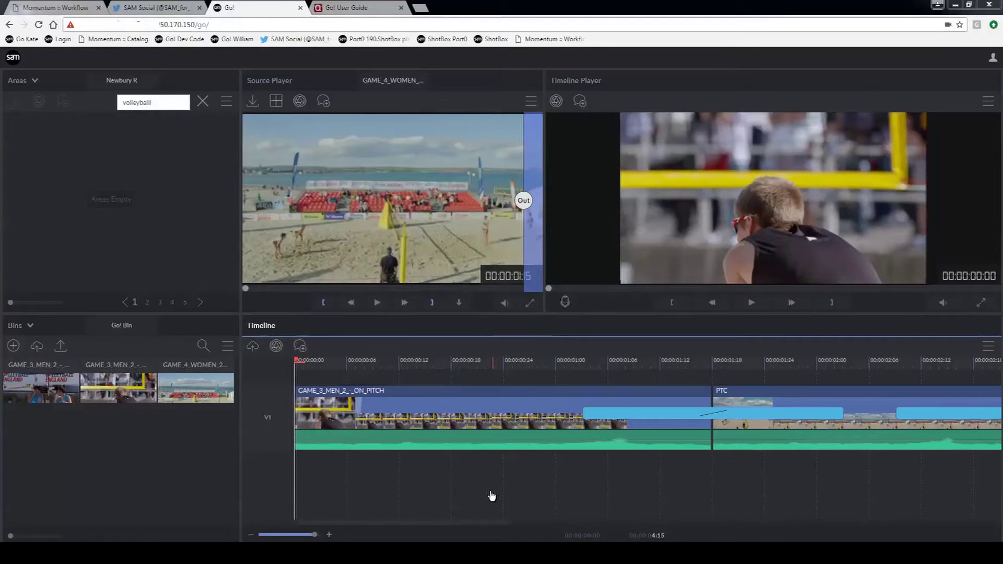
# Record a short voice-over in the Timeline Player over the ON PITCH sequence, adding a voice-over track
pyautogui.click(565, 303)
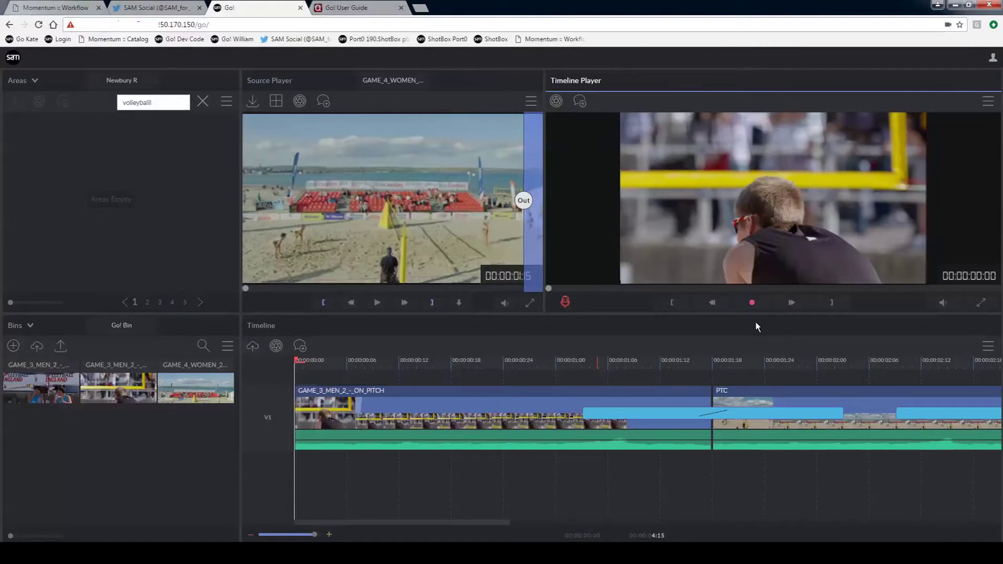
pyautogui.click(752, 303)
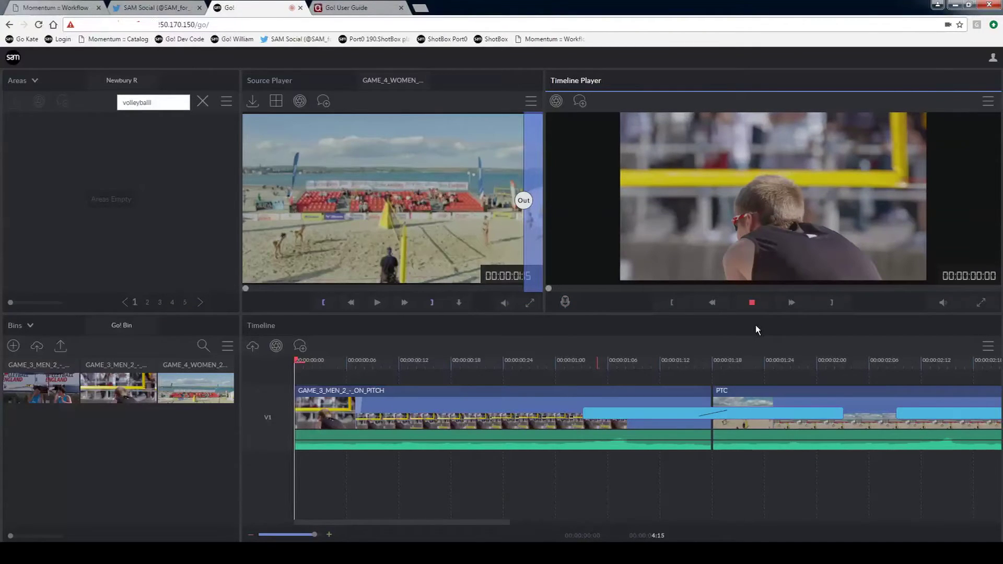
pyautogui.click(753, 305)
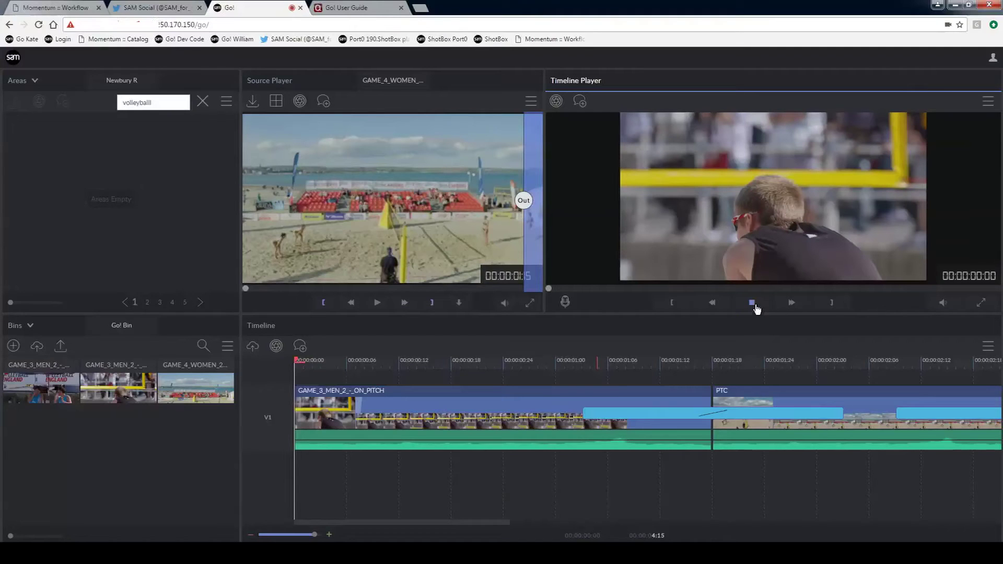